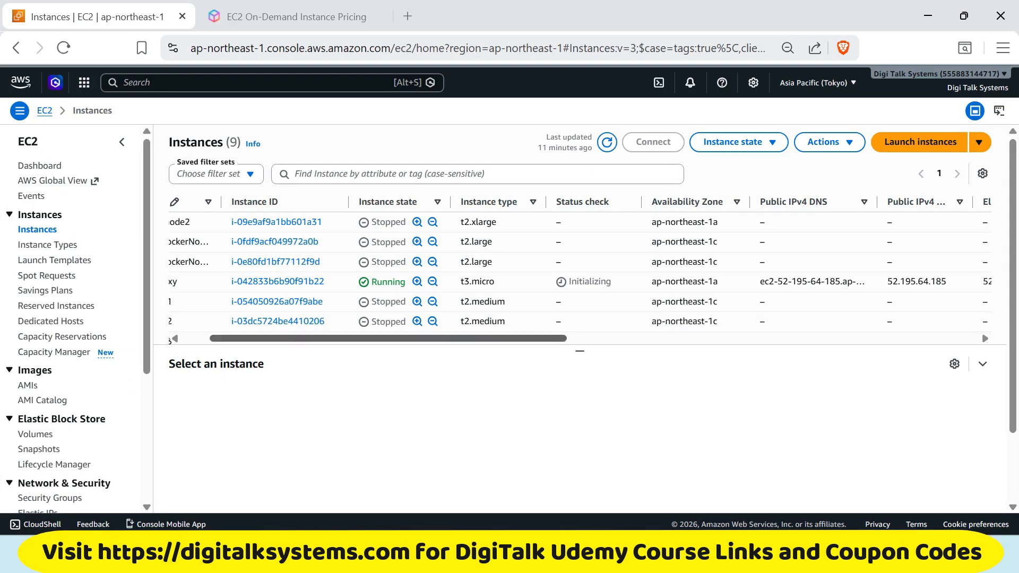
# - From the AWS console home, search for the EC2 service and open its Instances list
pyautogui.moveTo(302, 338); pyautogui.dragTo(273, 338)
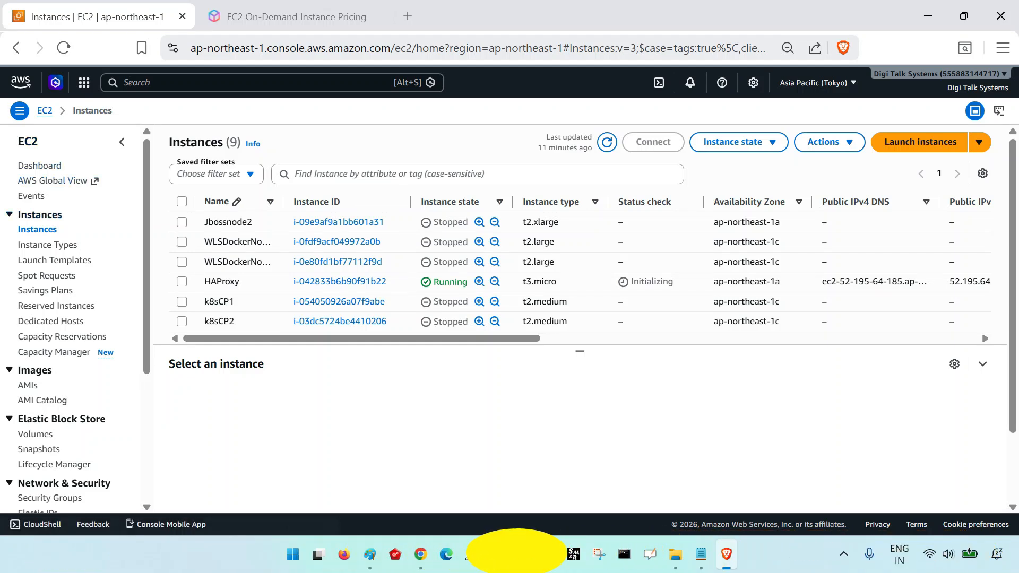
pyautogui.click(21, 82)
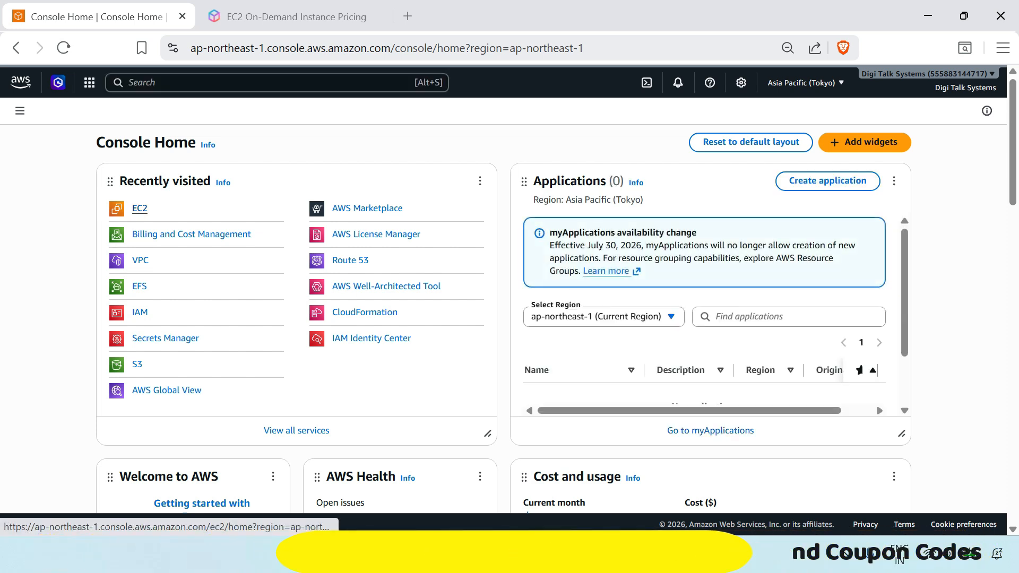
pyautogui.hotkey('alt', 's')
pyautogui.write('EC2')
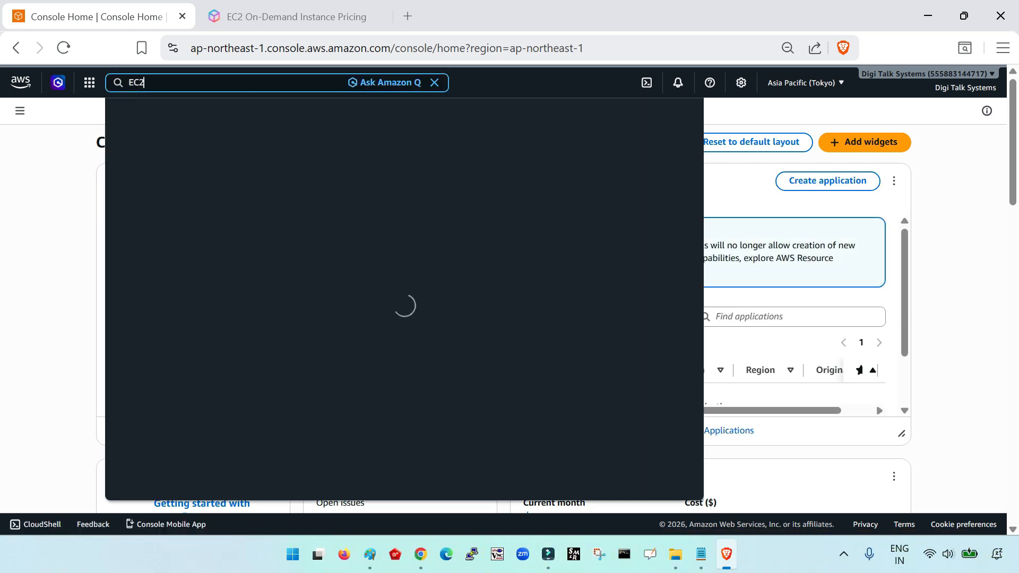
pyautogui.click(309, 150)
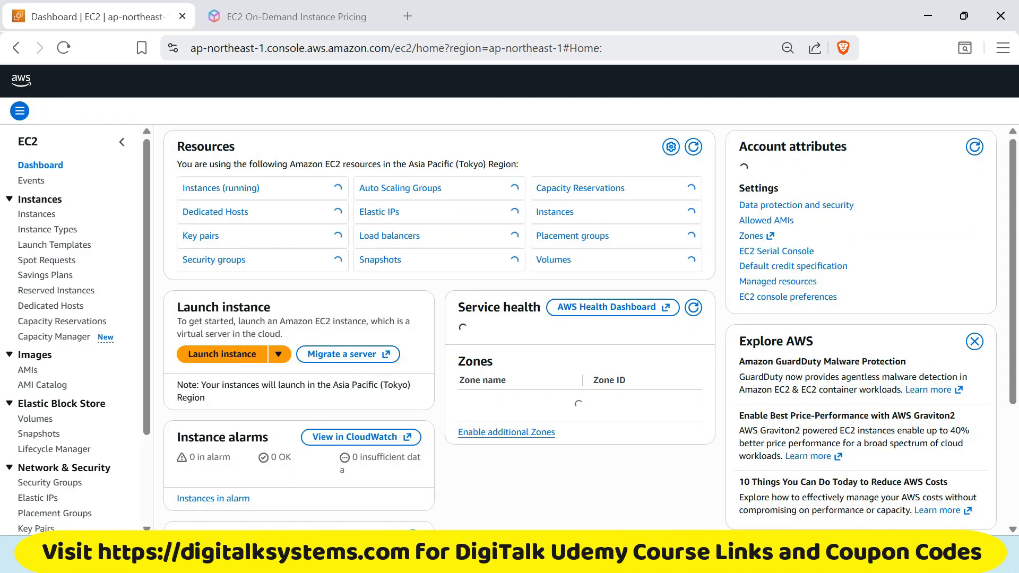
pyautogui.click(37, 214)
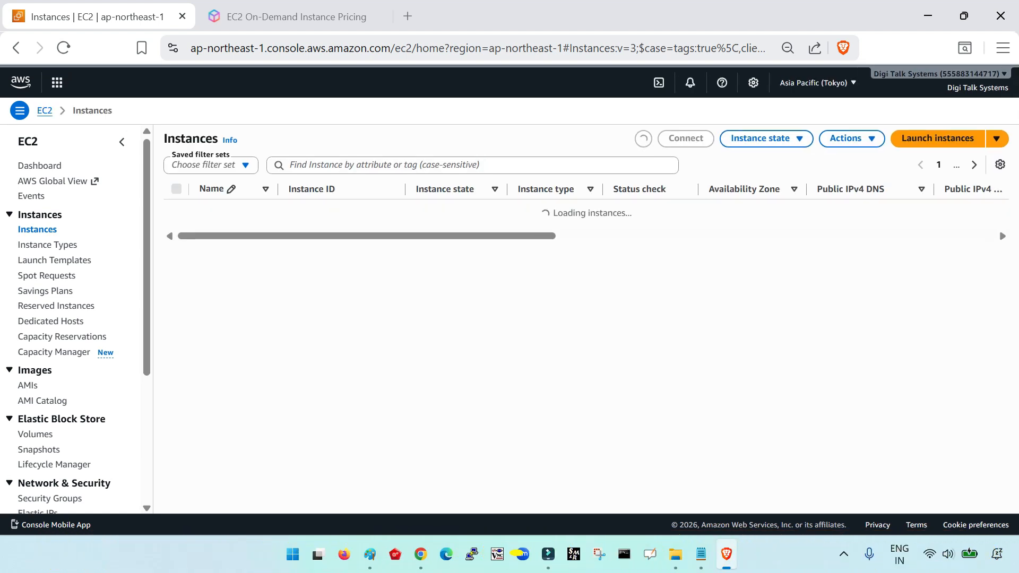
# - Check the available AWS regions and show the details of the HAProxy instance
pyautogui.click(817, 83)
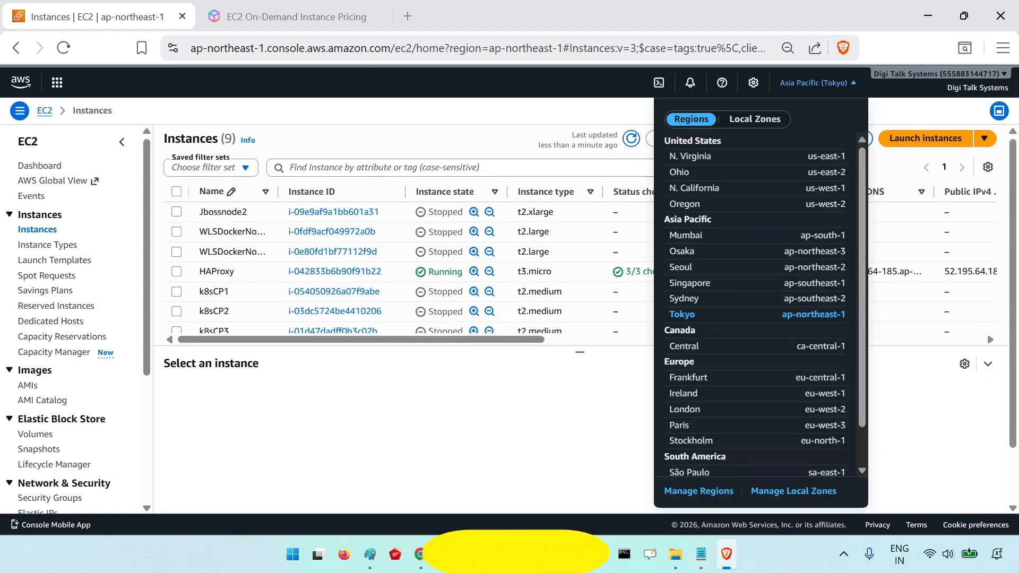
pyautogui.click(818, 82)
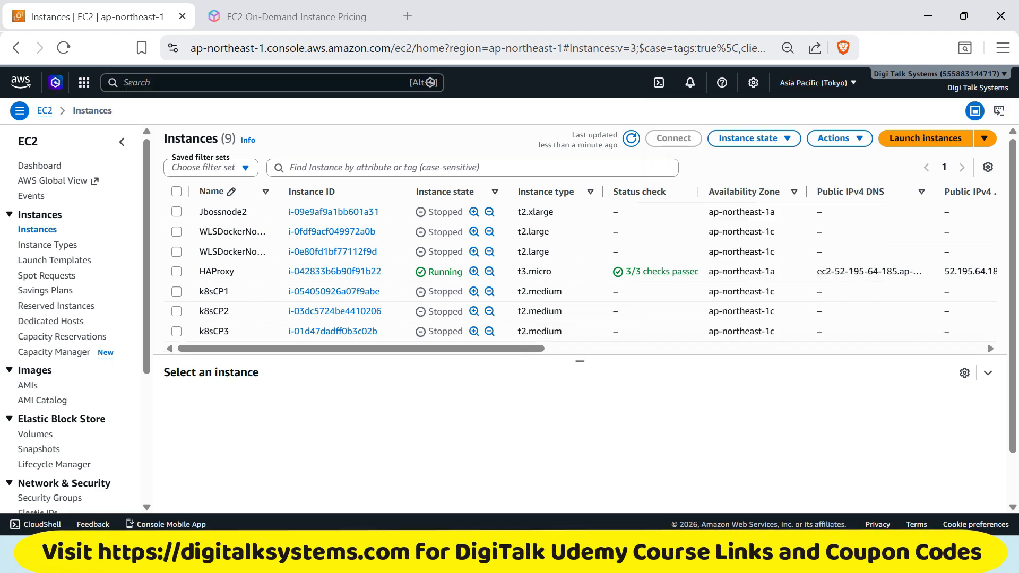
pyautogui.click(176, 271)
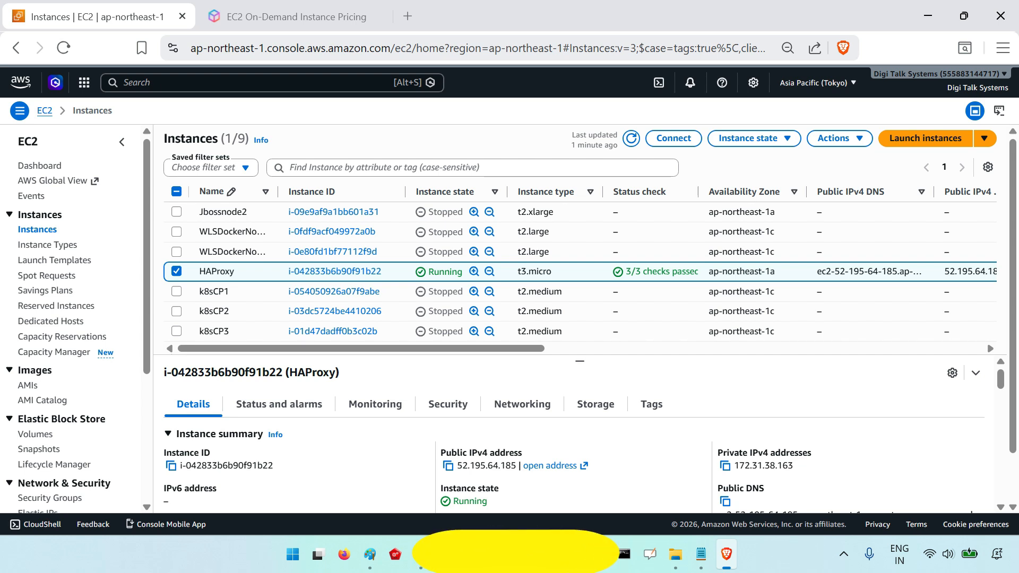
# - Start launching a new instance named Demo with the Red Hat quick-start image
pyautogui.click(925, 138)
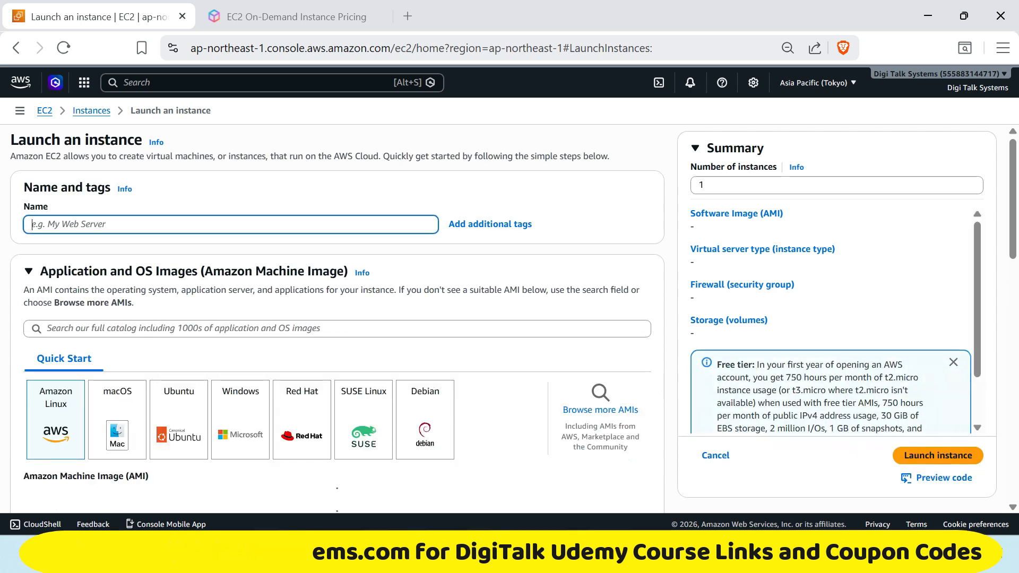
pyautogui.write('Demo')
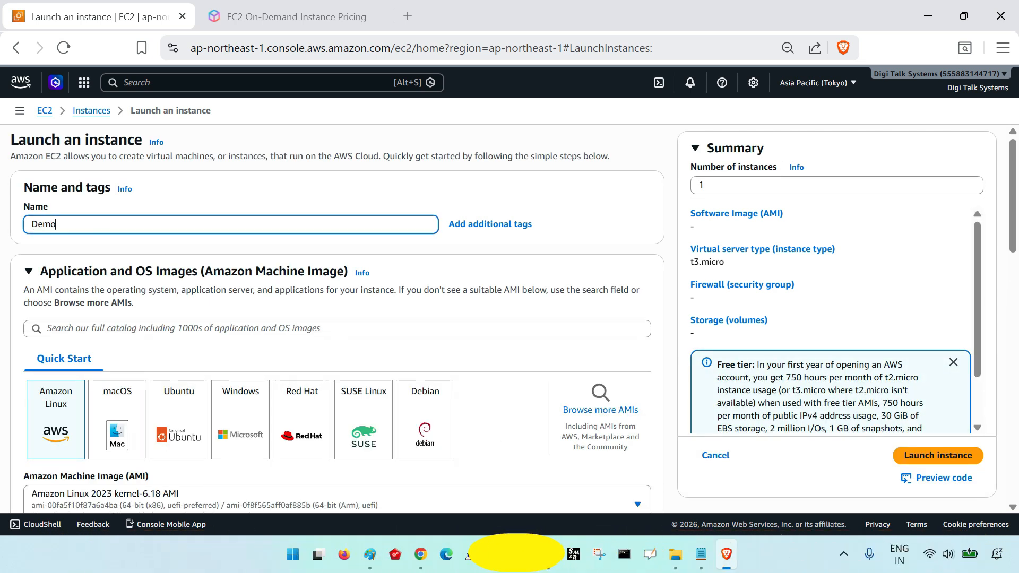
pyautogui.scroll(-6, 337, 318)
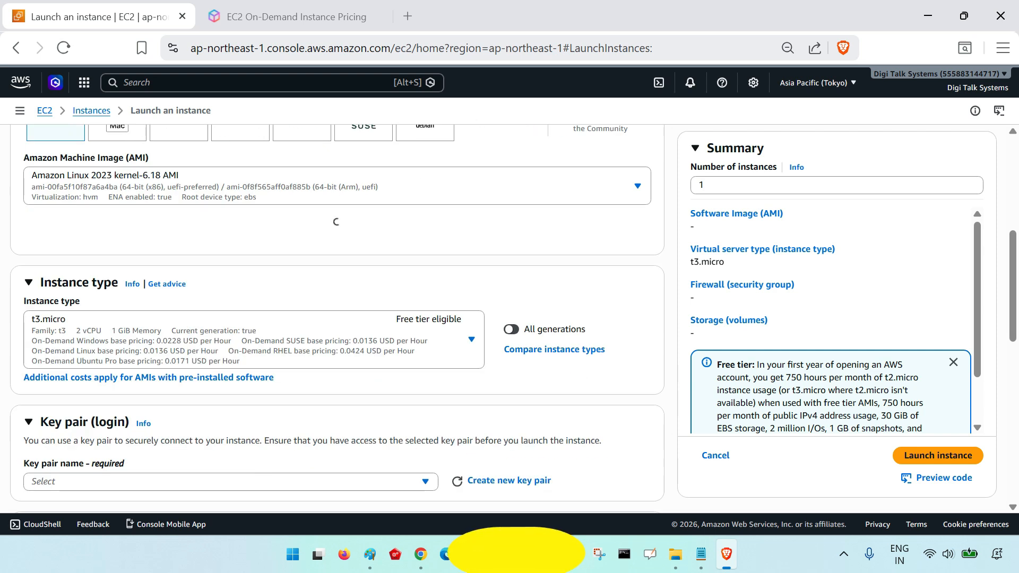
pyautogui.scroll(6, 336, 318)
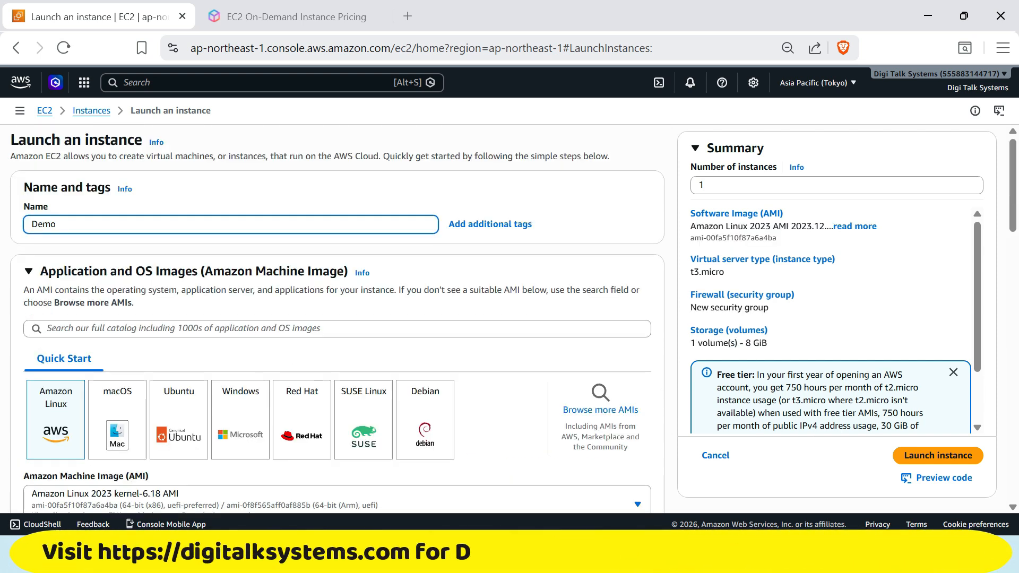
pyautogui.click(301, 419)
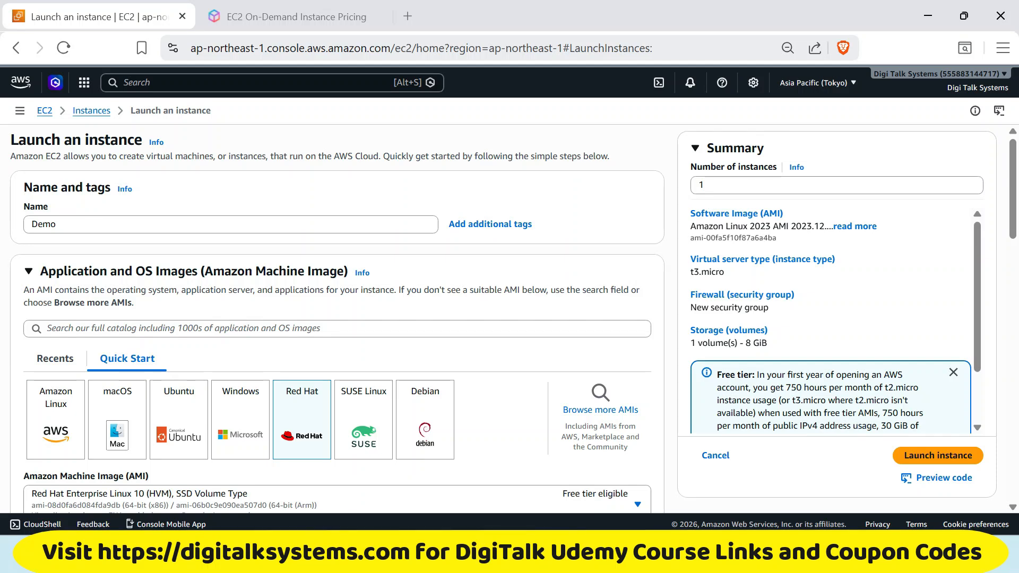
# - Examine the Instance type section of the launch form, including its vCPU, memory and pricing details
pyautogui.scroll(-6, 337, 319)
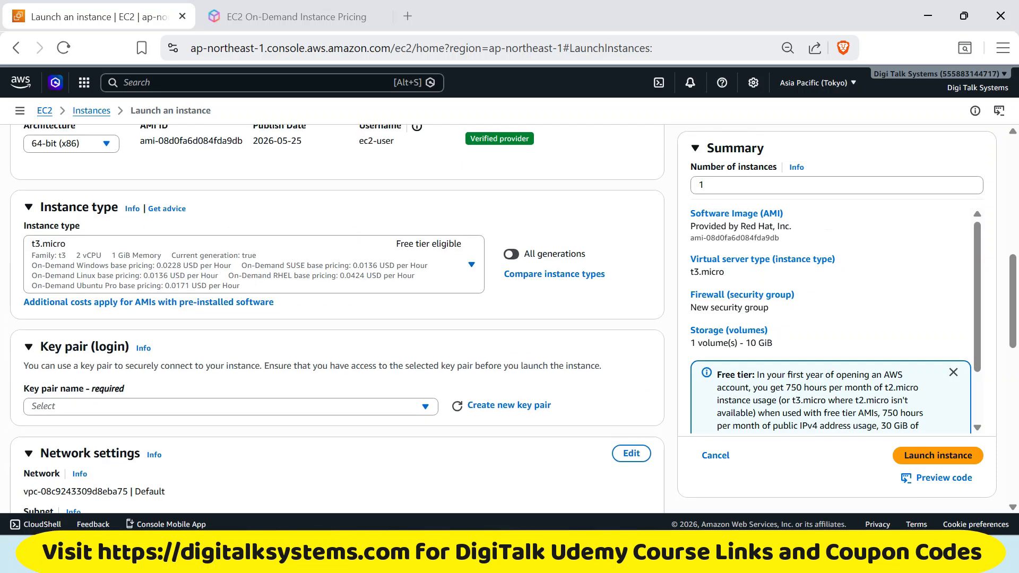
pyautogui.scroll(-3, 337, 318)
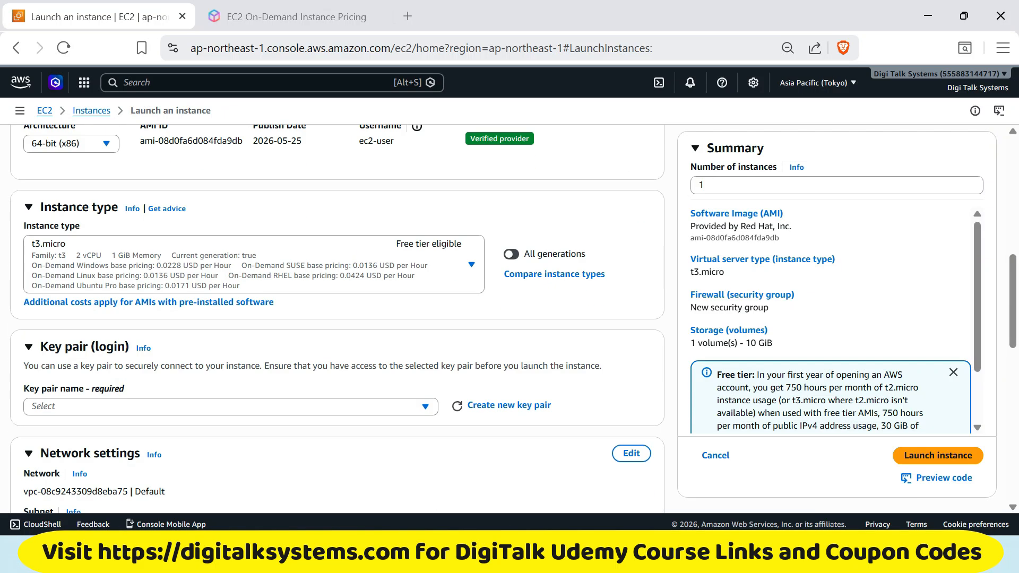
pyautogui.moveTo(44, 208); pyautogui.dragTo(119, 208)
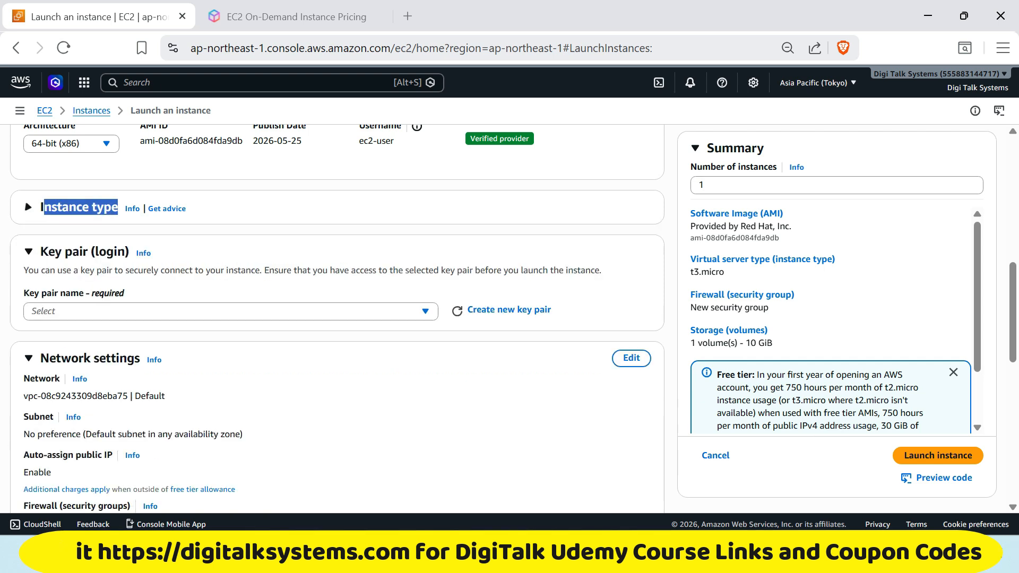
pyautogui.click(29, 207)
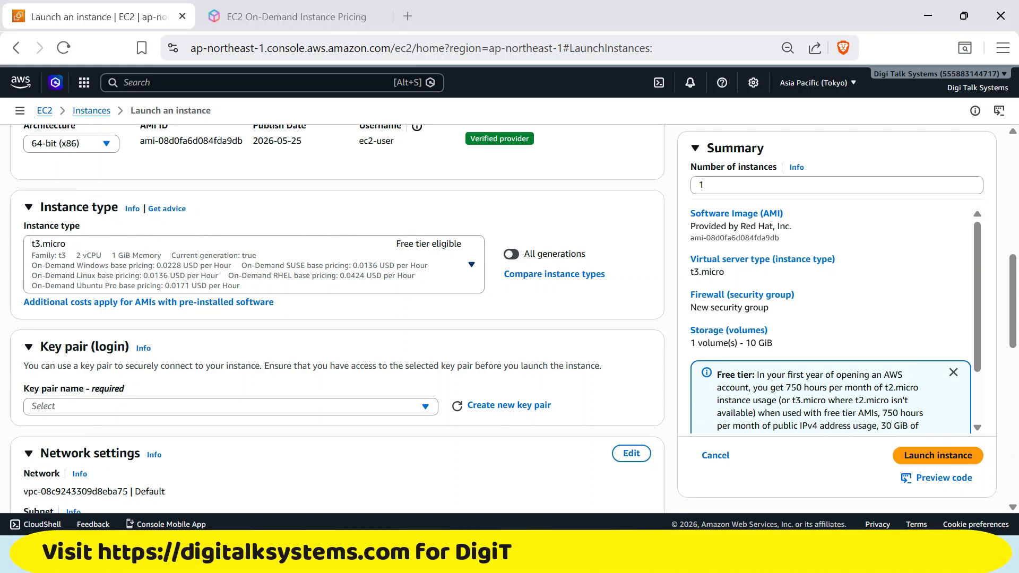
pyautogui.scroll(10, 337, 318)
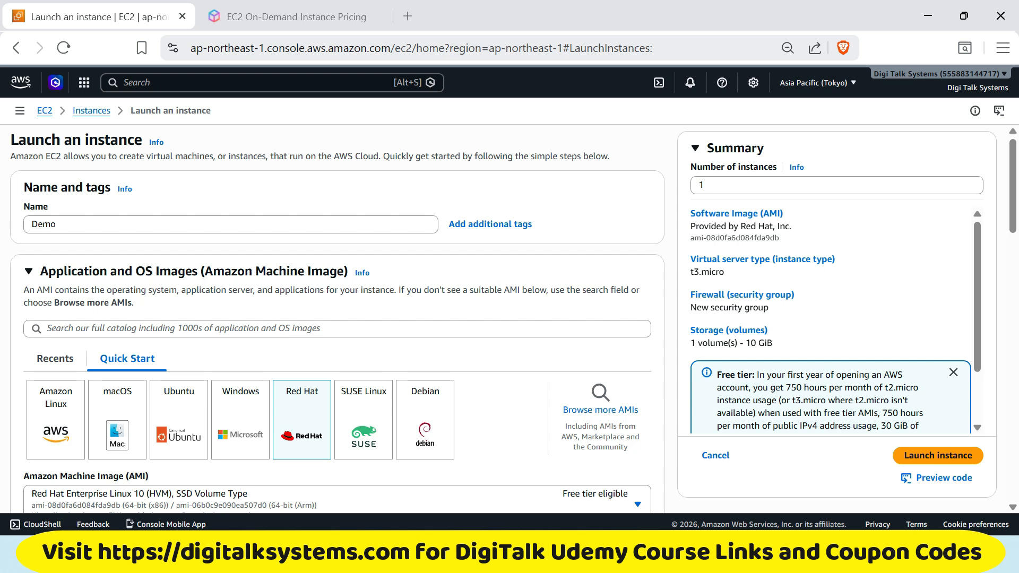
# - Leave the launch form via the EC2 dashboard and return to the HAProxy instance in the Instances list
pyautogui.click(45, 111)
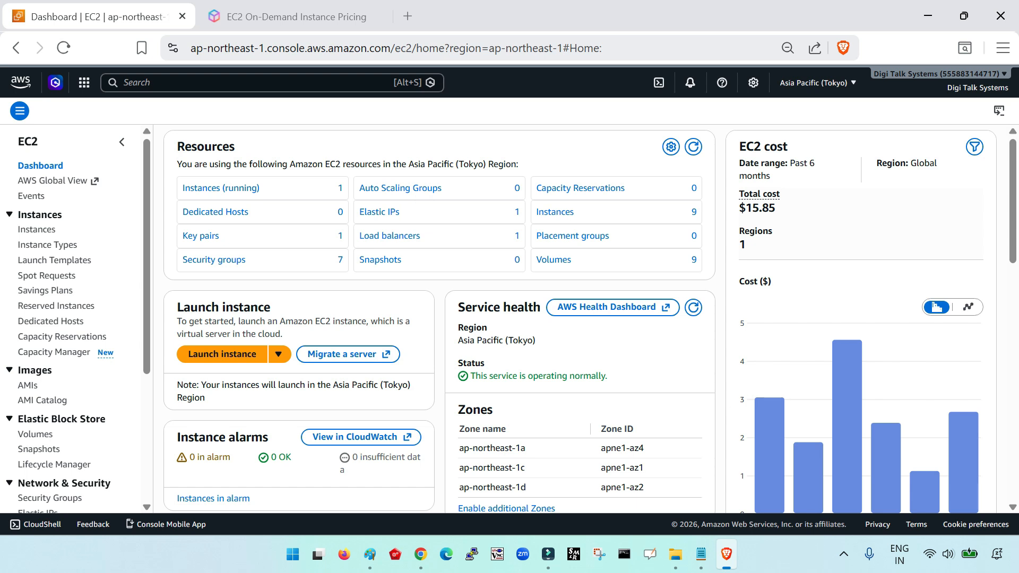
pyautogui.click(36, 230)
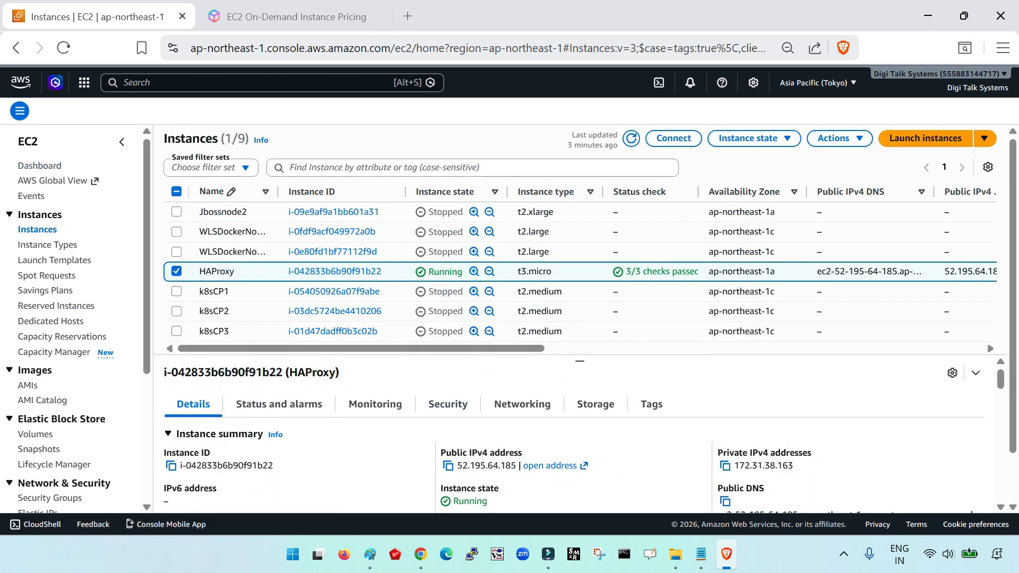
pyautogui.click(177, 271)
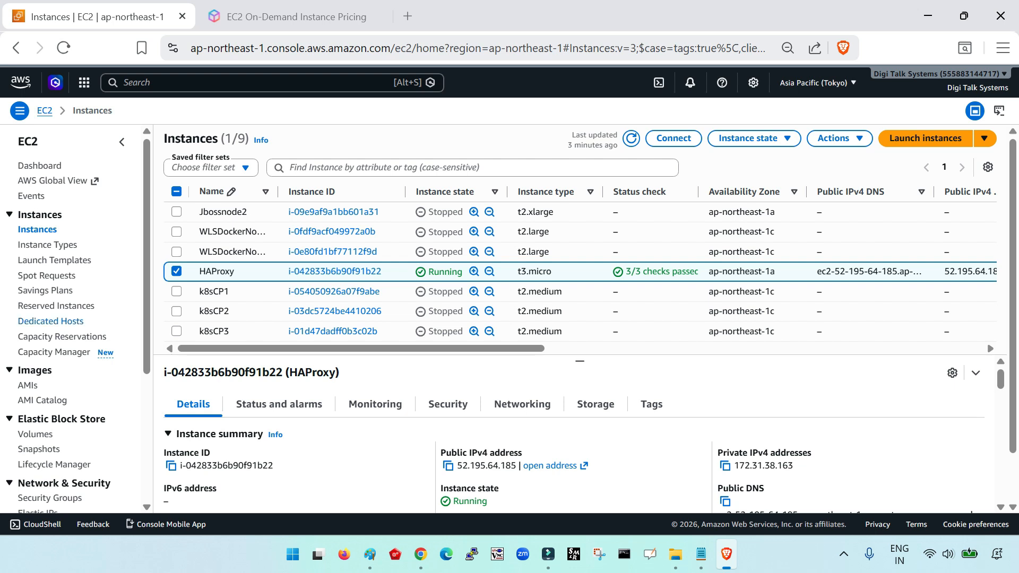
pyautogui.click(177, 271)
pyautogui.click(177, 271)
# - Open the Instance Types catalogue, look through its first page and enlarge the list area
pyautogui.click(47, 244)
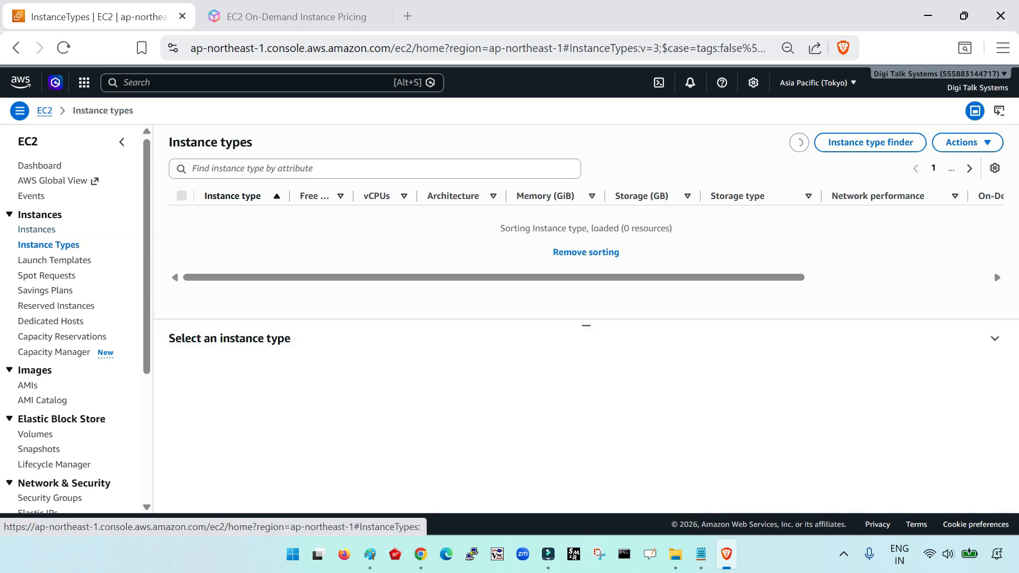
pyautogui.scroll(-17, 579, 255)
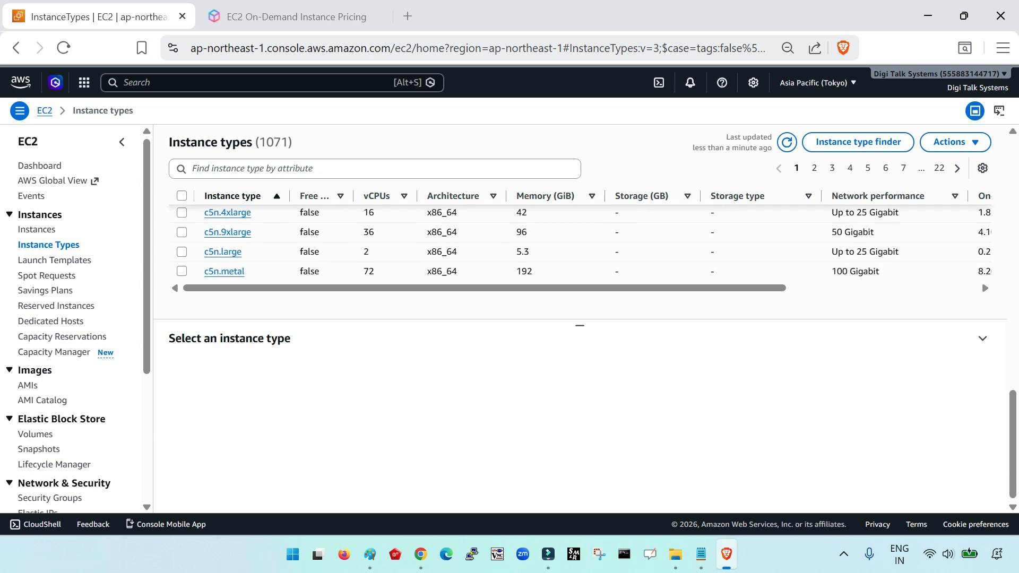
pyautogui.scroll(17, 580, 254)
pyautogui.moveTo(580, 325); pyautogui.dragTo(580, 362)
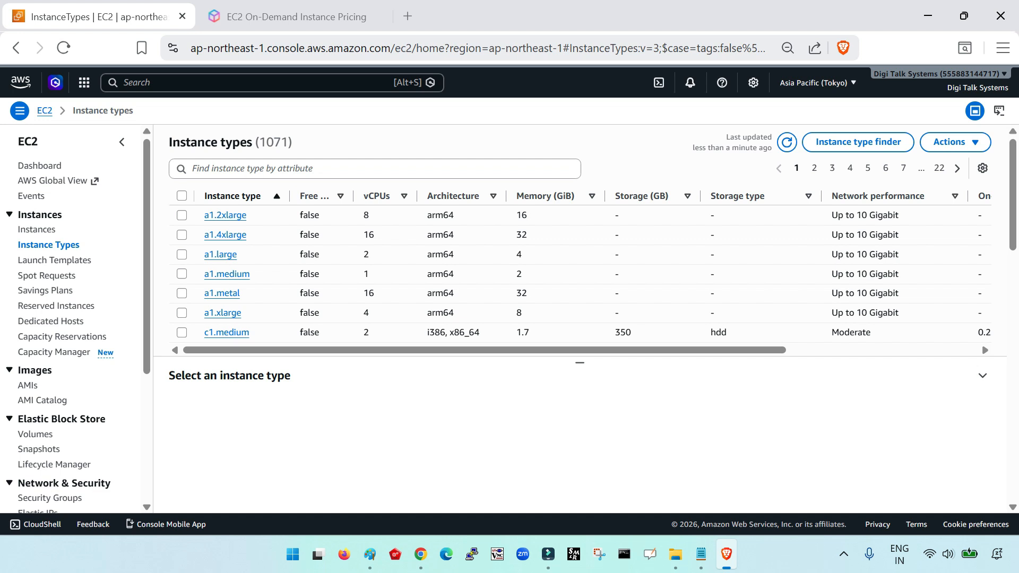
# - Filter the instance types to Instance type = t3.medium and check its vCPUs and memory
pyautogui.click(374, 169)
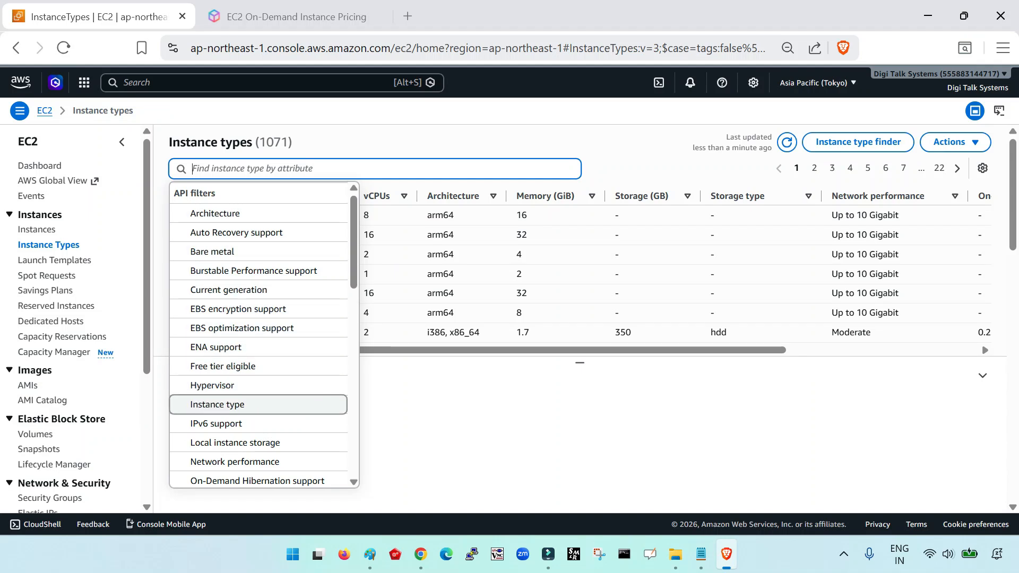
pyautogui.click(244, 409)
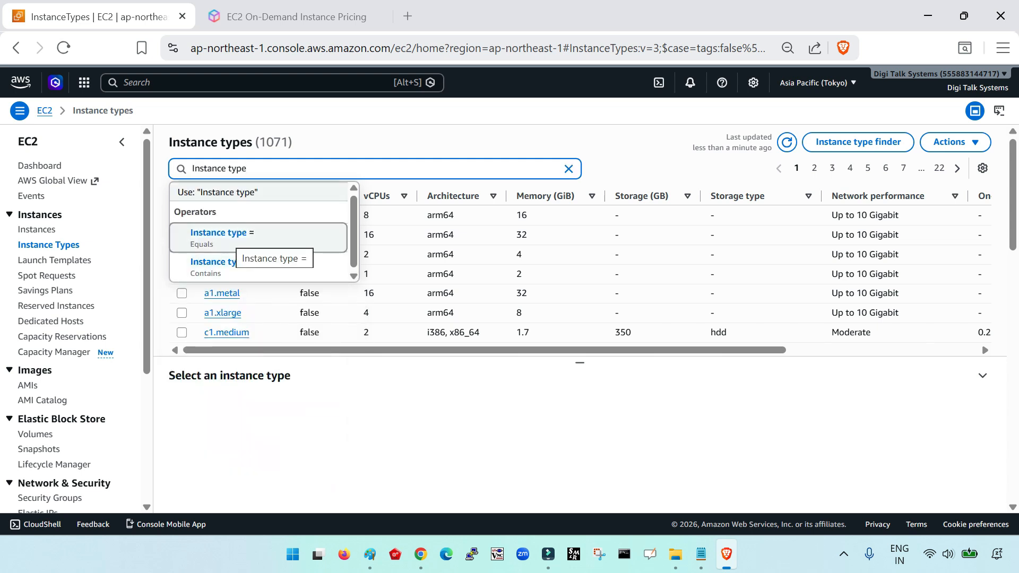
pyautogui.click(233, 241)
pyautogui.write('t')
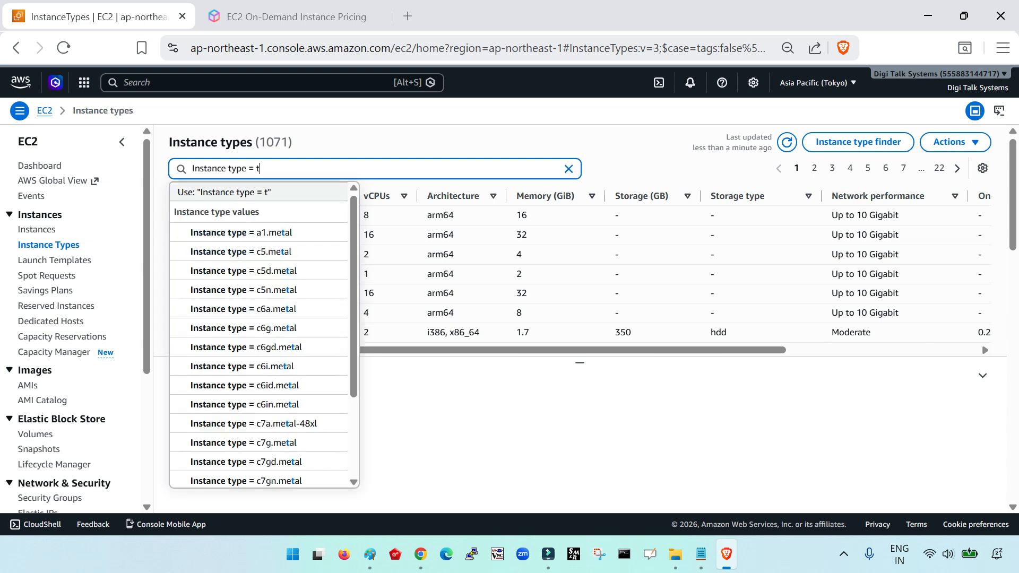
pyautogui.write('3.')
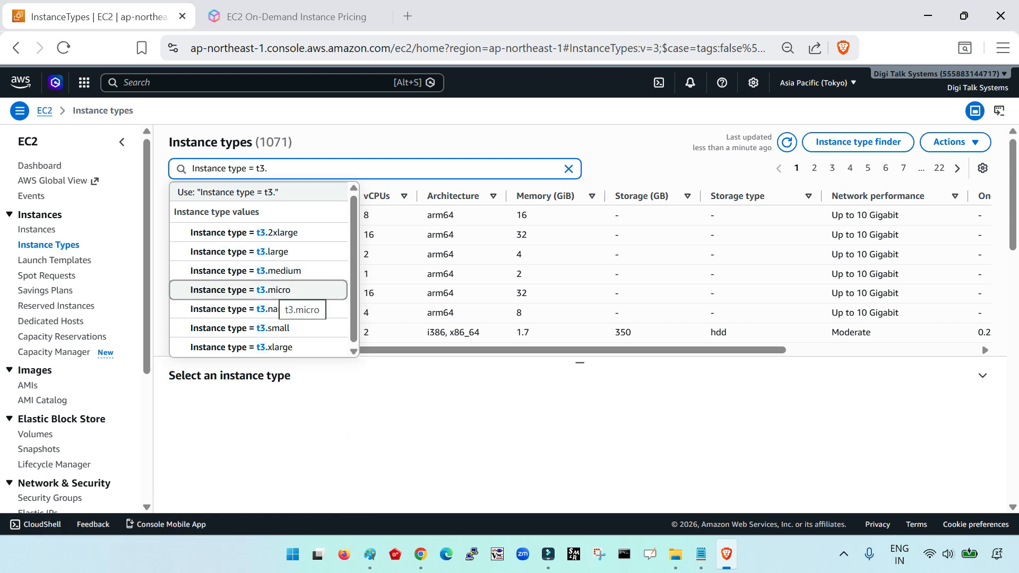
pyautogui.press('Up')
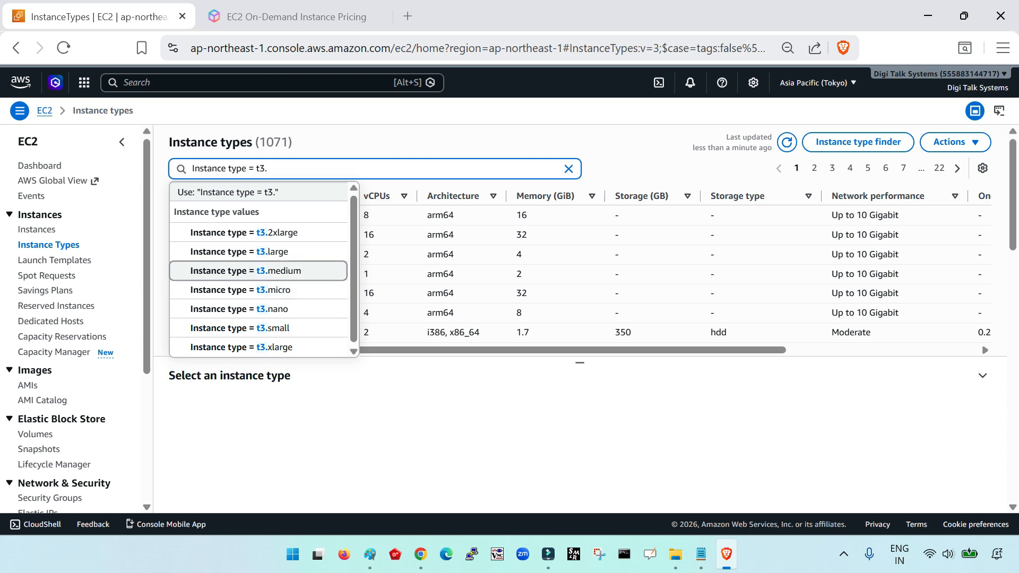
pyautogui.press('Return')
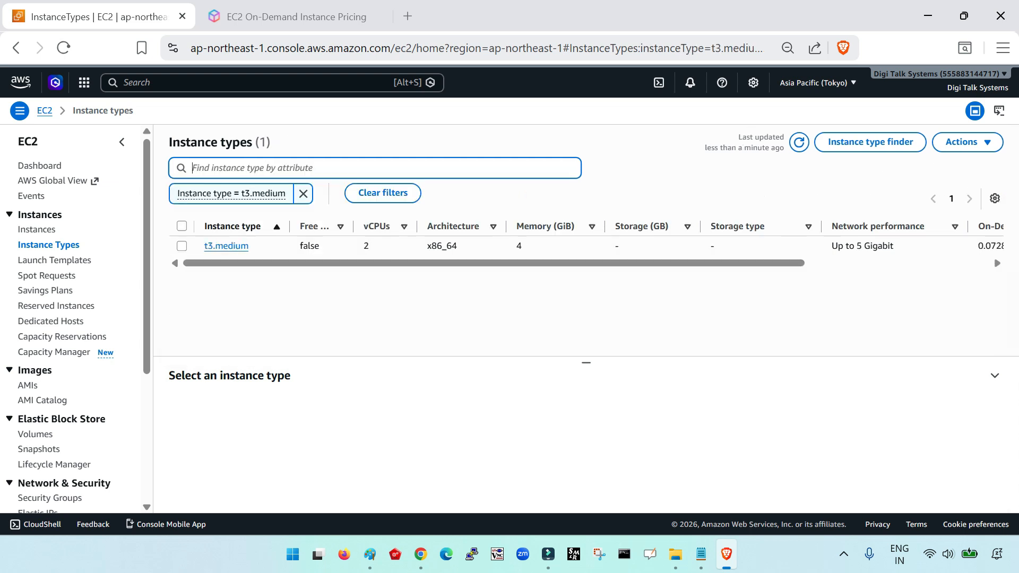
pyautogui.doubleClick(367, 247)
pyautogui.doubleClick(519, 246)
# - Replace the filter with Instance type = t3.micro and check that type's vCPUs and memory
pyautogui.click(382, 193)
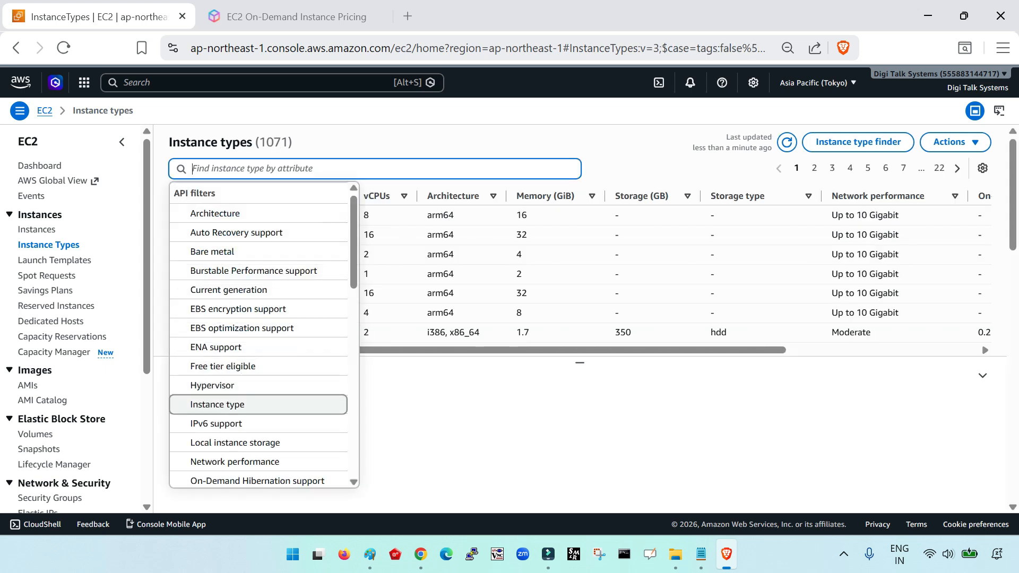
pyautogui.click(217, 404)
pyautogui.click(221, 230)
pyautogui.write('t3.')
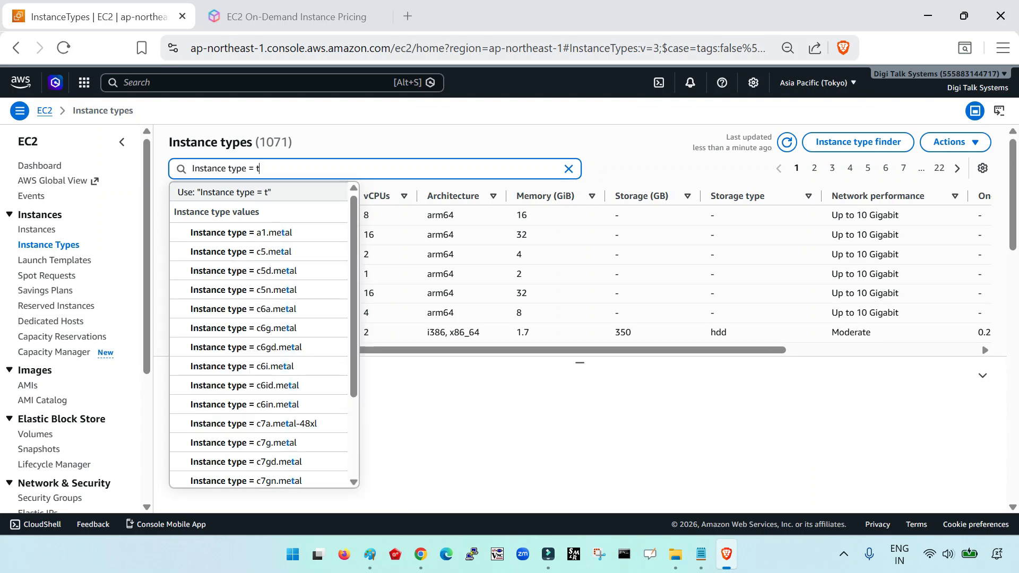
pyautogui.press('Down')
pyautogui.press('Down')
pyautogui.press('Down')
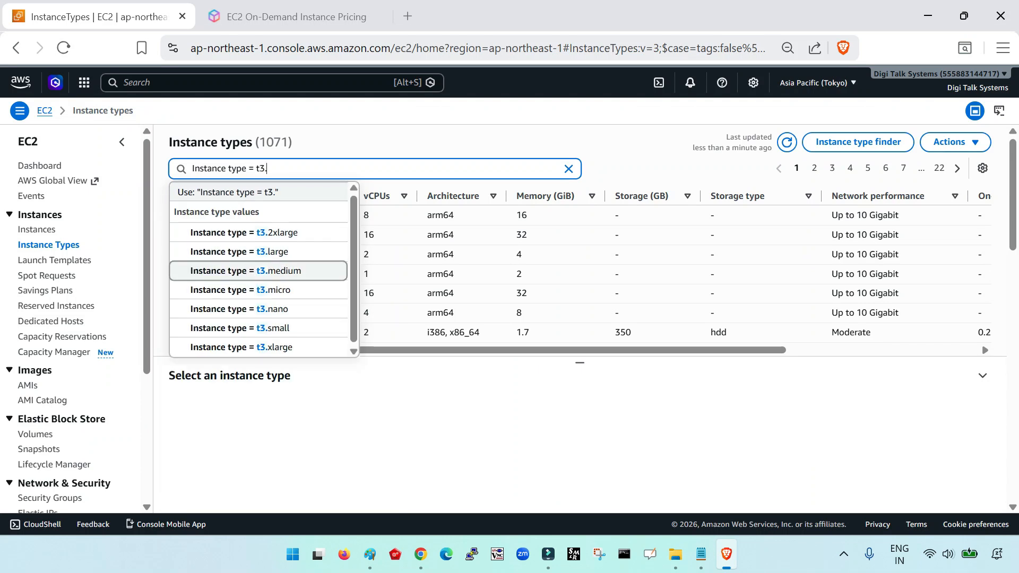
pyautogui.press('Return')
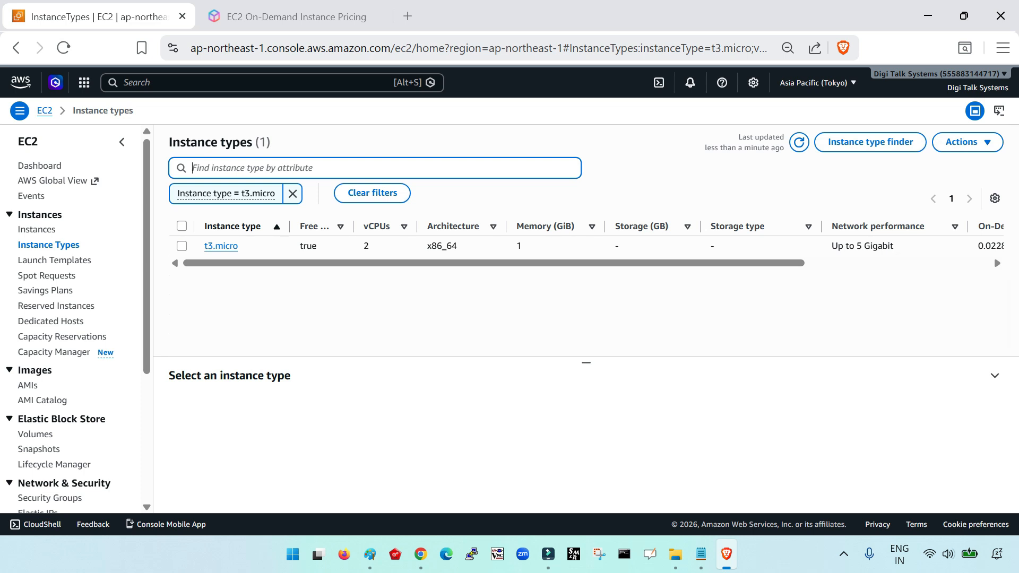
pyautogui.doubleClick(366, 247)
pyautogui.doubleClick(519, 246)
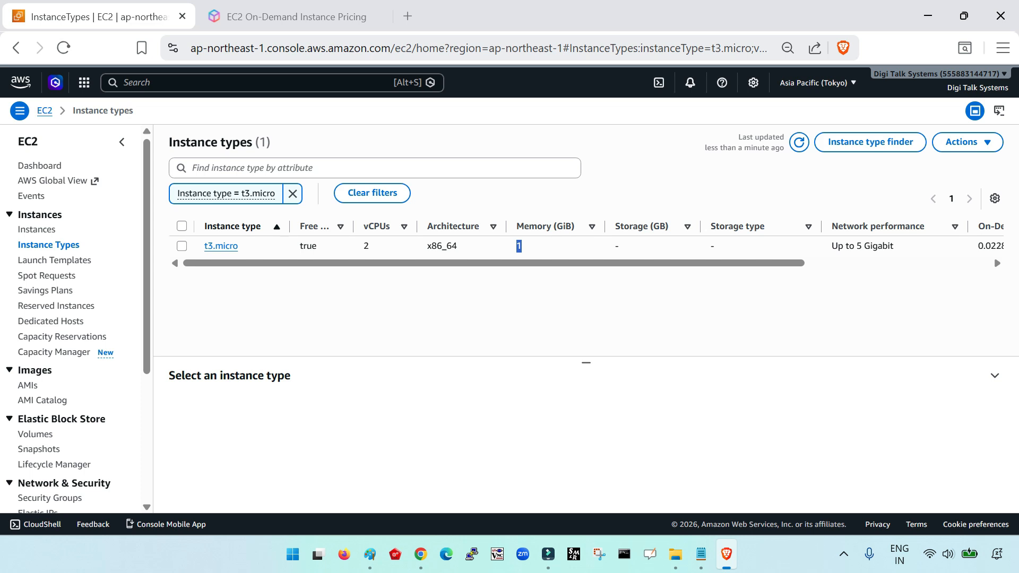
# - Return to the Instances list and check the HAProxy instance's type
pyautogui.click(39, 215)
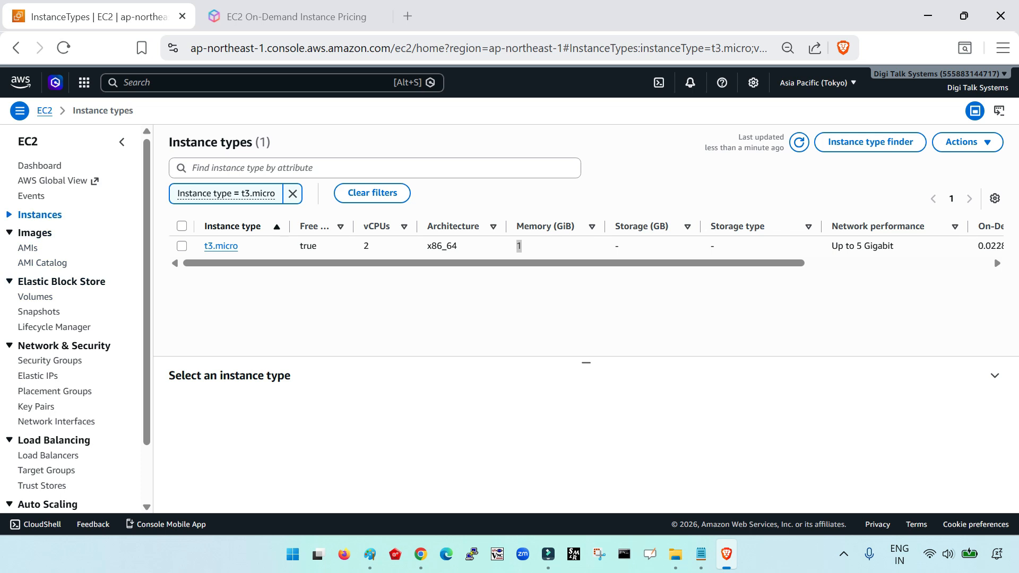
pyautogui.click(39, 215)
pyautogui.click(36, 229)
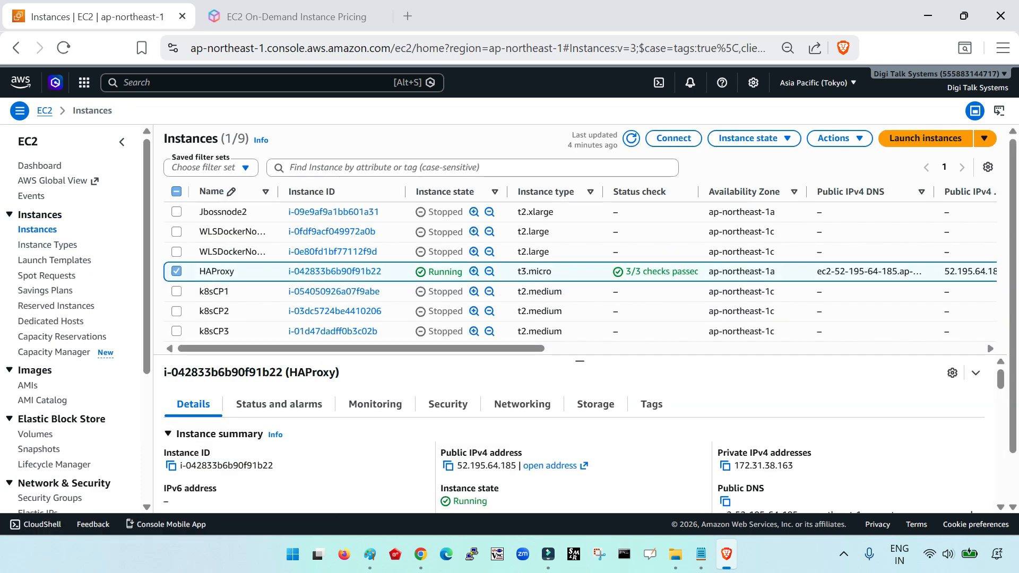
pyautogui.moveTo(552, 271); pyautogui.dragTo(521, 272)
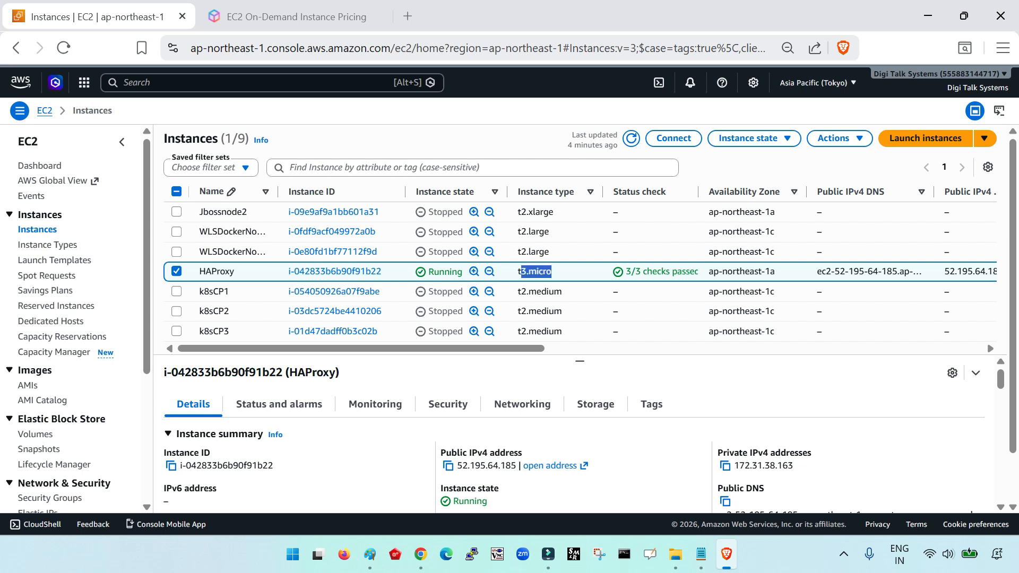
# - Look through the instance settings of the running HAProxy instance for the option to change its instance type
pyautogui.click(580, 378)
pyautogui.click(838, 138)
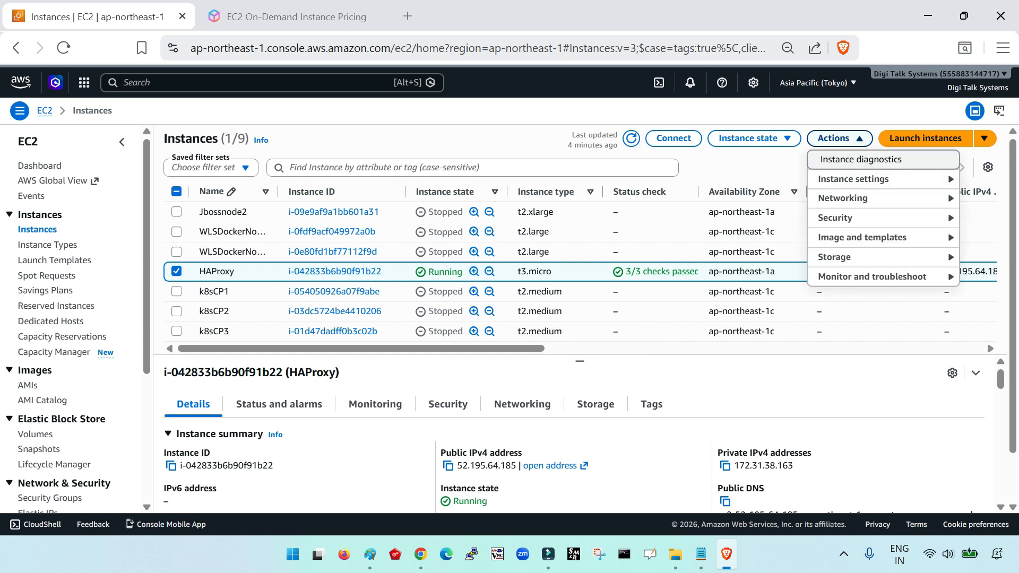
pyautogui.click(853, 179)
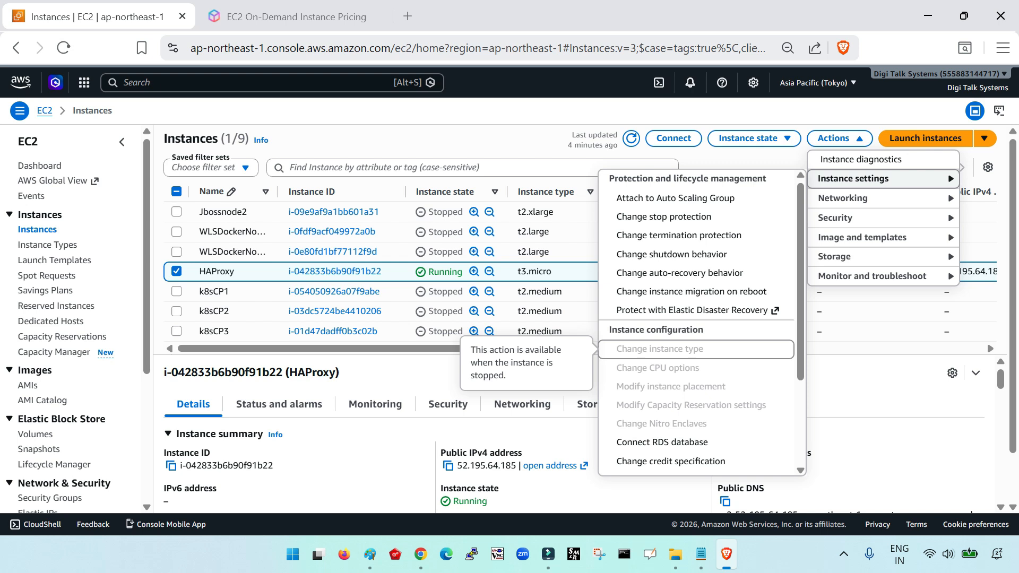
pyautogui.press('Escape')
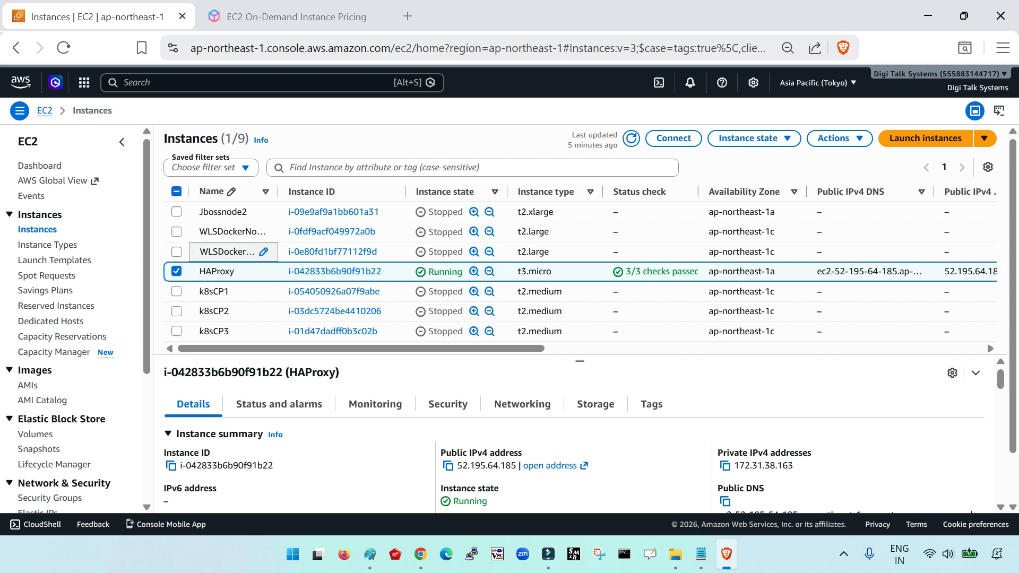
# - Stop the HAProxy instance, dismiss the notification and refresh the instance list to check its state
pyautogui.click(748, 138)
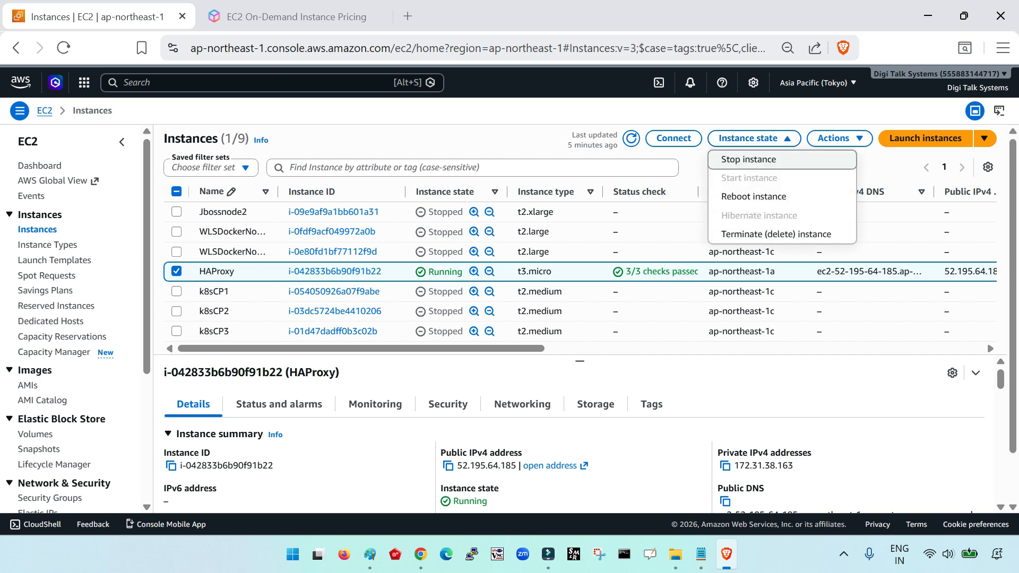
pyautogui.click(748, 160)
pyautogui.click(813, 435)
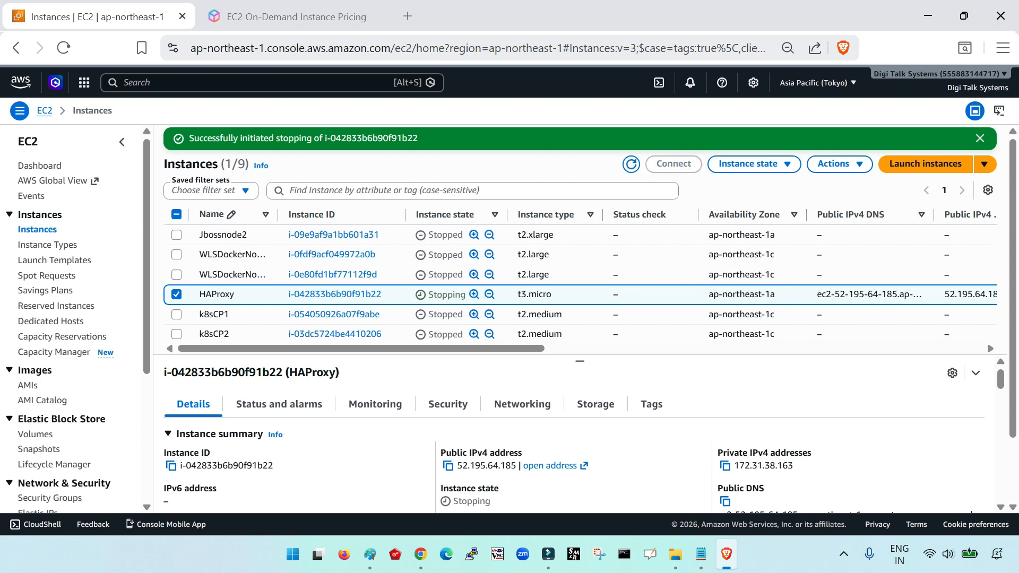
pyautogui.doubleClick(979, 138)
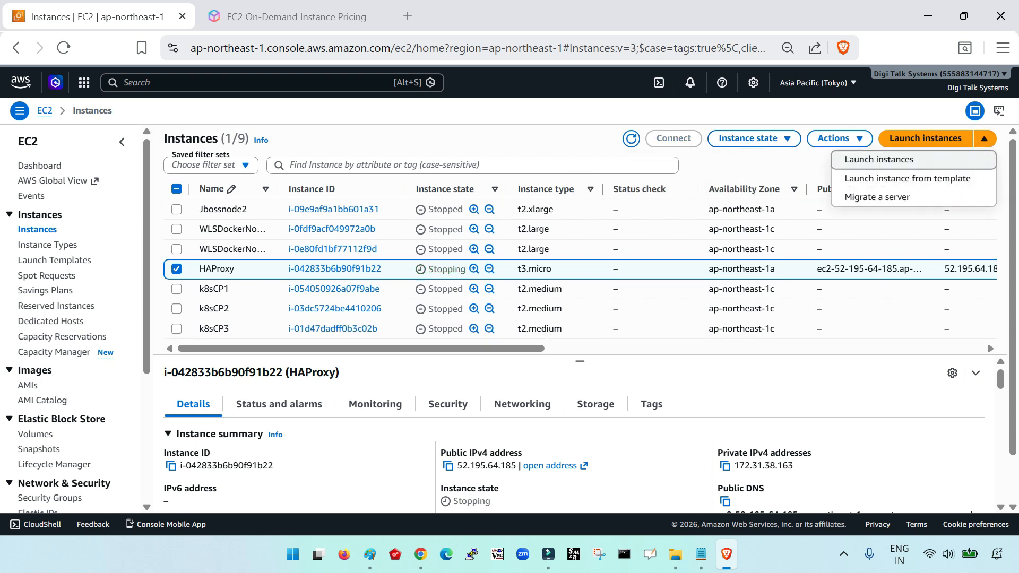
pyautogui.click(631, 138)
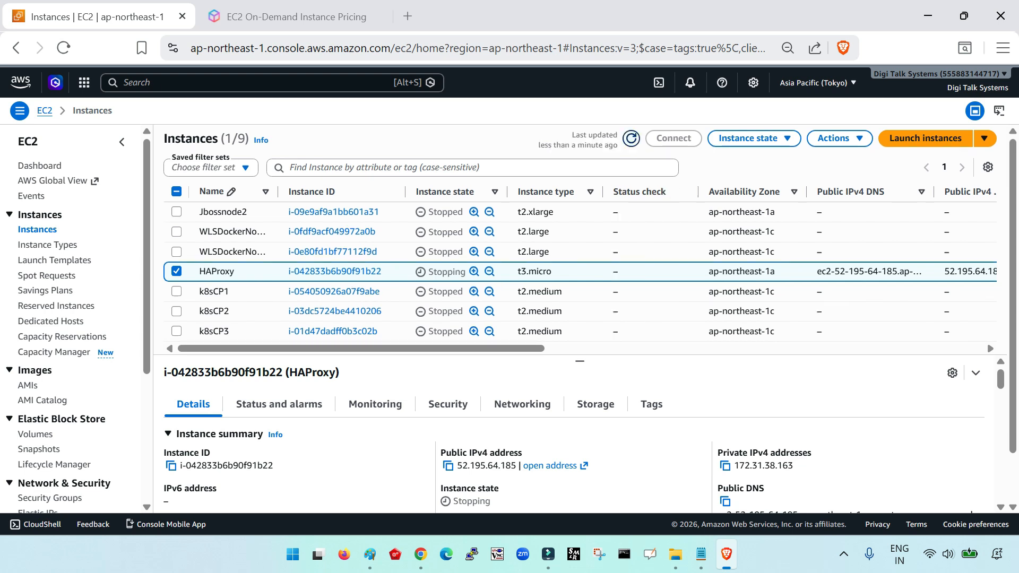
pyautogui.click(631, 139)
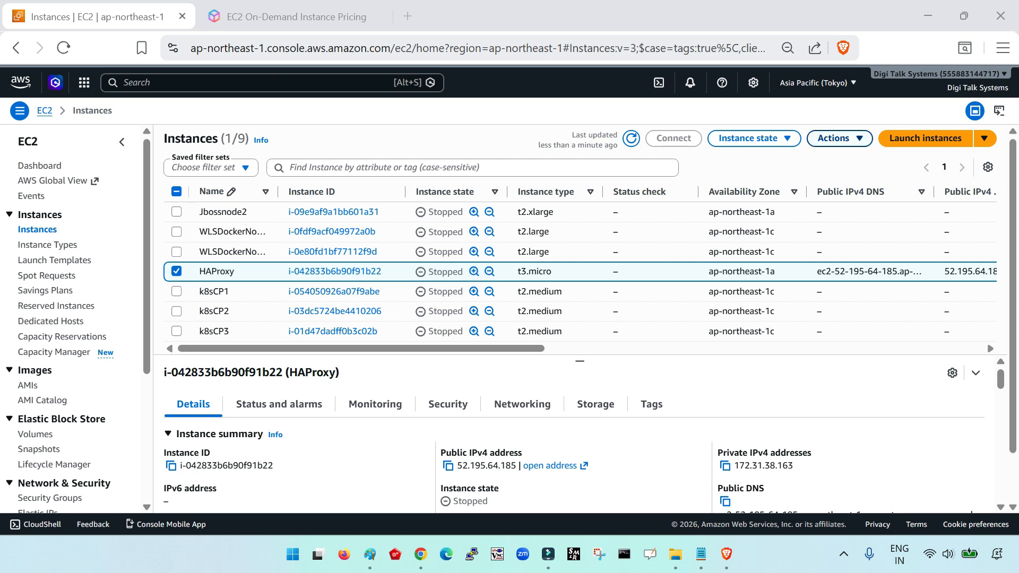
# - Open the Change instance type form for the stopped HAProxy instance and check its current type
pyautogui.click(839, 138)
pyautogui.click(853, 179)
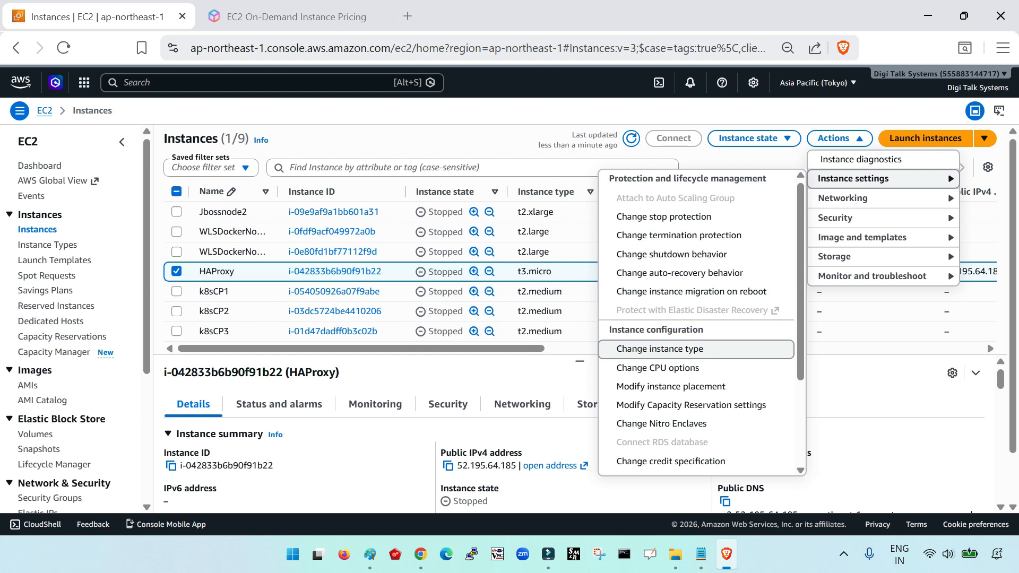
pyautogui.click(659, 348)
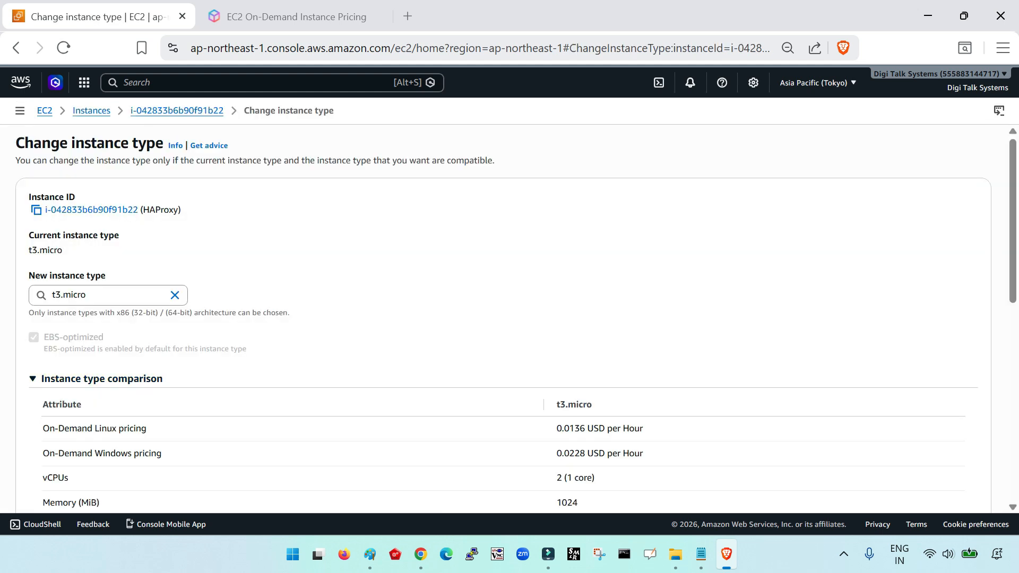
pyautogui.moveTo(29, 250); pyautogui.dragTo(62, 250)
# - Set the new instance type to t3.medium
pyautogui.click(97, 295)
pyautogui.hotkey('shift', 'Left')
pyautogui.hotkey('shift', 'Left')
pyautogui.hotkey('shift', 'Left')
pyautogui.hotkey('shift', 'Left')
pyautogui.hotkey('shift', 'Left')
pyautogui.hotkey('shift', 'Left')
pyautogui.hotkey('shift', 'Left')
pyautogui.hotkey('shift', 'Left')
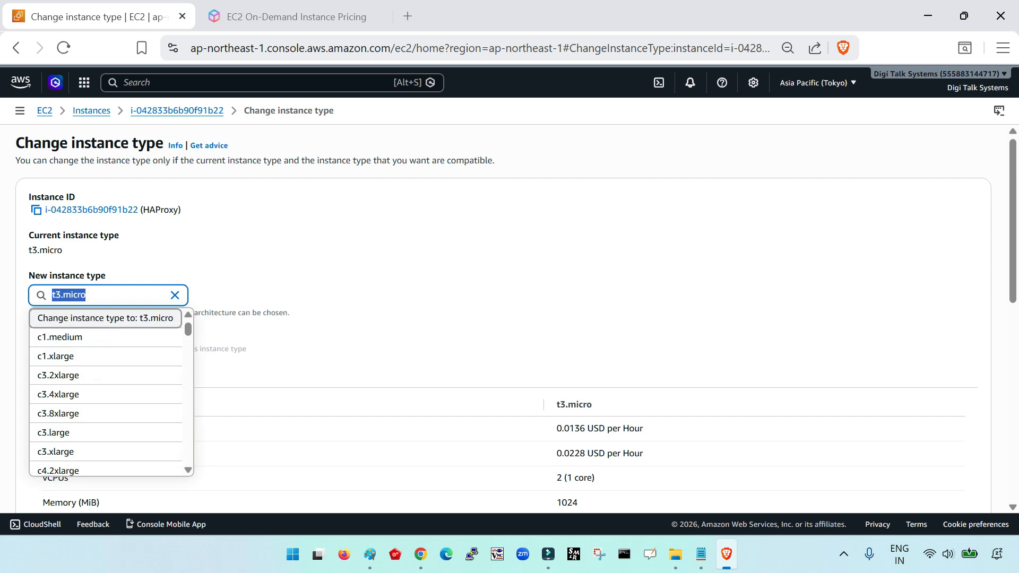
pyautogui.write('t3')
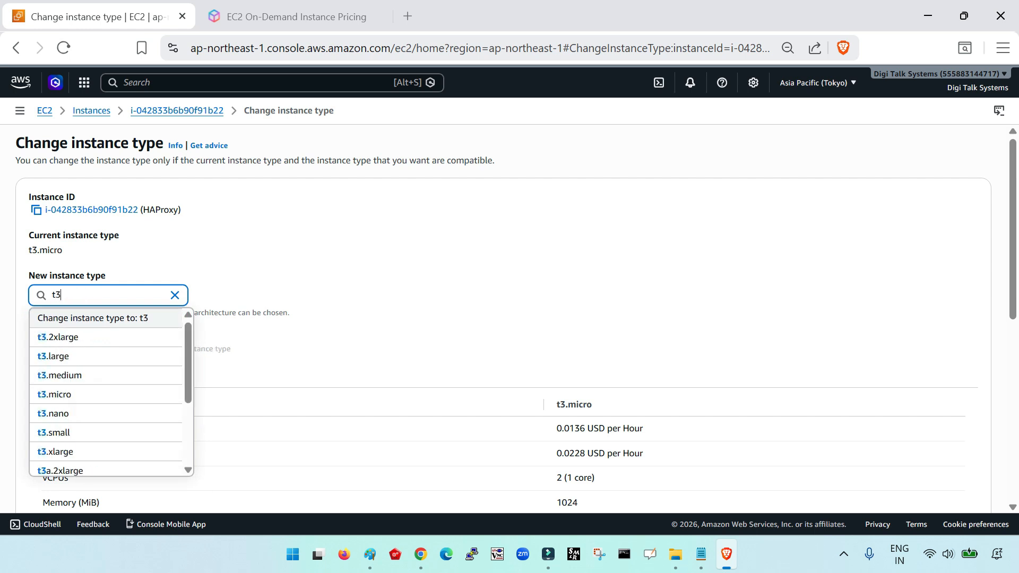
pyautogui.write('.m')
pyautogui.press('Down')
pyautogui.press('Return')
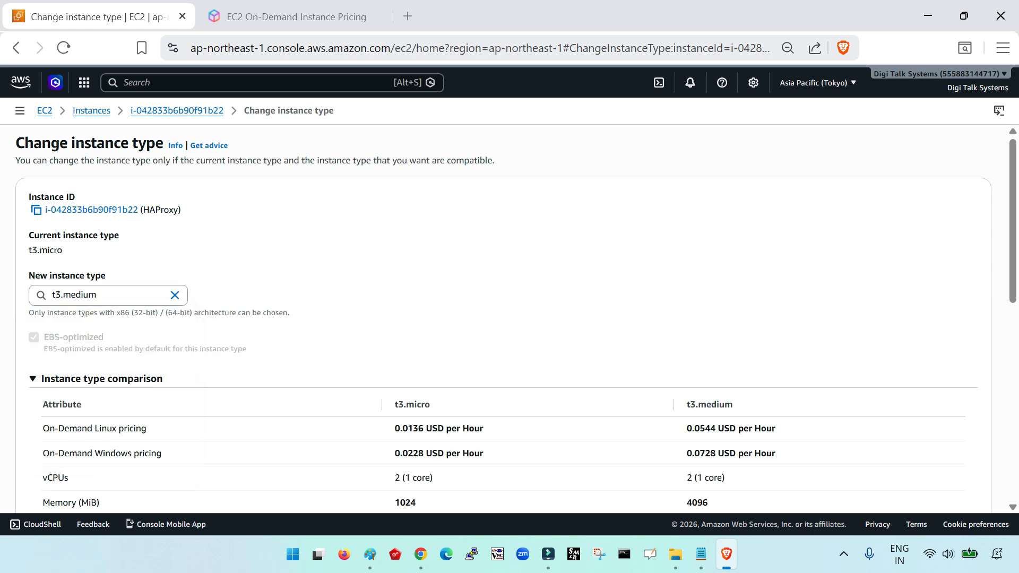
# - Compare the On-Demand Linux and Windows pricing and the vCPUs of t3.micro and t3.medium in the comparison table
pyautogui.scroll(-3, 509, 318)
pyautogui.moveTo(395, 246); pyautogui.dragTo(483, 269)
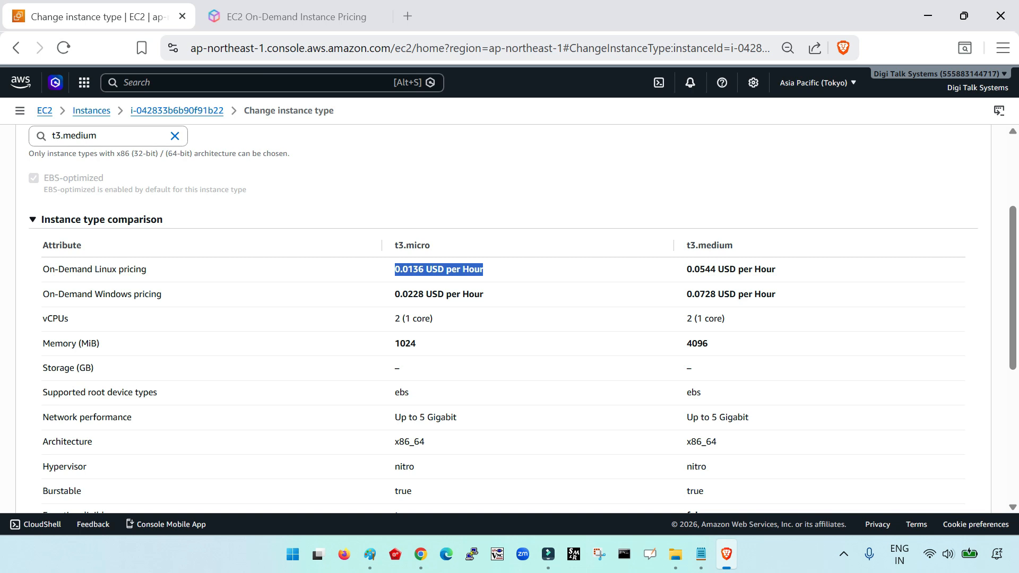
pyautogui.moveTo(394, 294); pyautogui.dragTo(483, 294)
pyautogui.moveTo(394, 318); pyautogui.dragTo(432, 318)
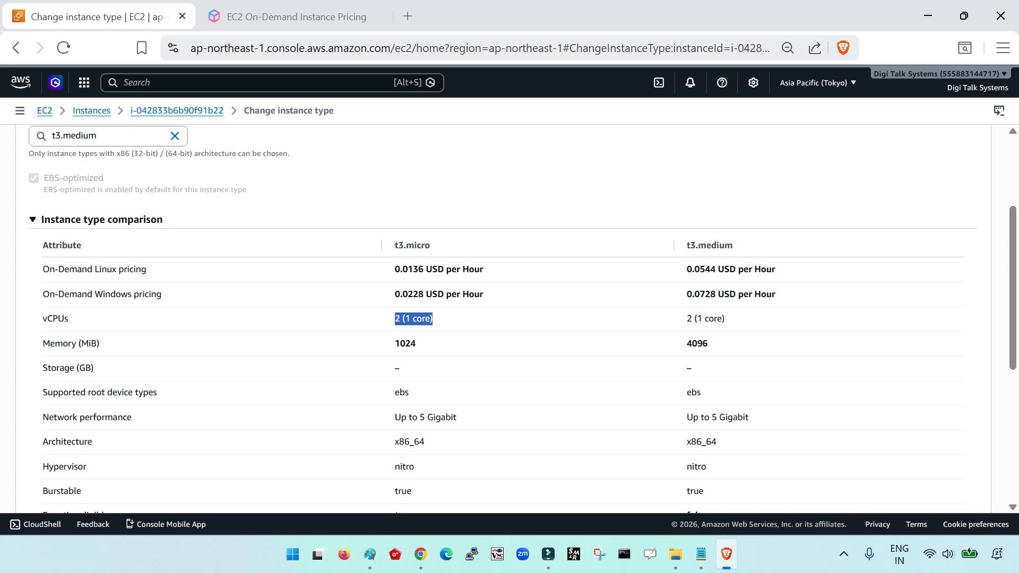
pyautogui.moveTo(686, 245); pyautogui.dragTo(732, 245)
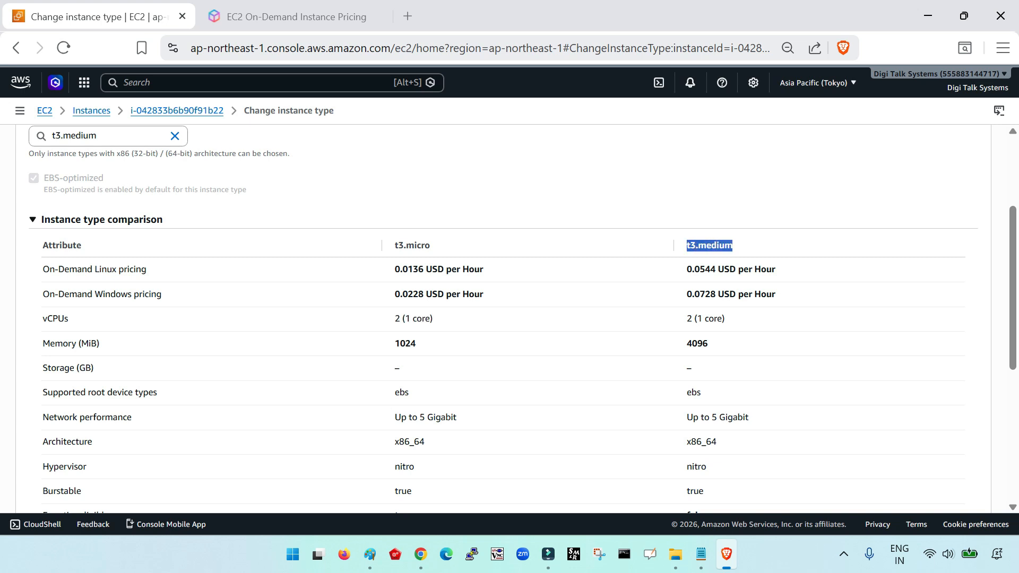
pyautogui.click(737, 246)
pyautogui.moveTo(691, 269); pyautogui.dragTo(775, 269)
pyautogui.moveTo(395, 269); pyautogui.dragTo(467, 269)
pyautogui.moveTo(686, 269); pyautogui.dragTo(772, 269)
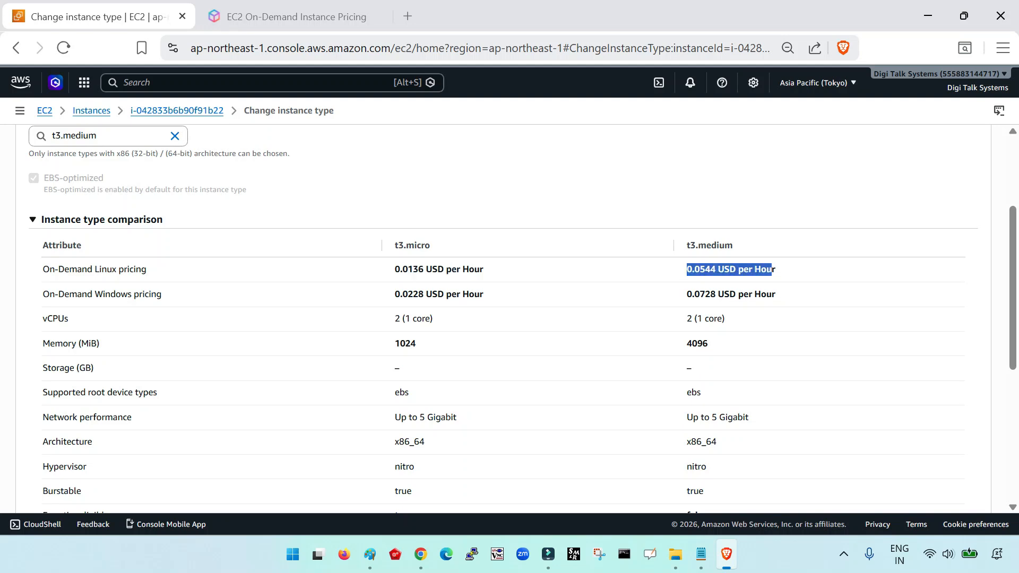
pyautogui.moveTo(686, 295); pyautogui.dragTo(775, 294)
pyautogui.moveTo(686, 318); pyautogui.dragTo(724, 318)
pyautogui.click(687, 344)
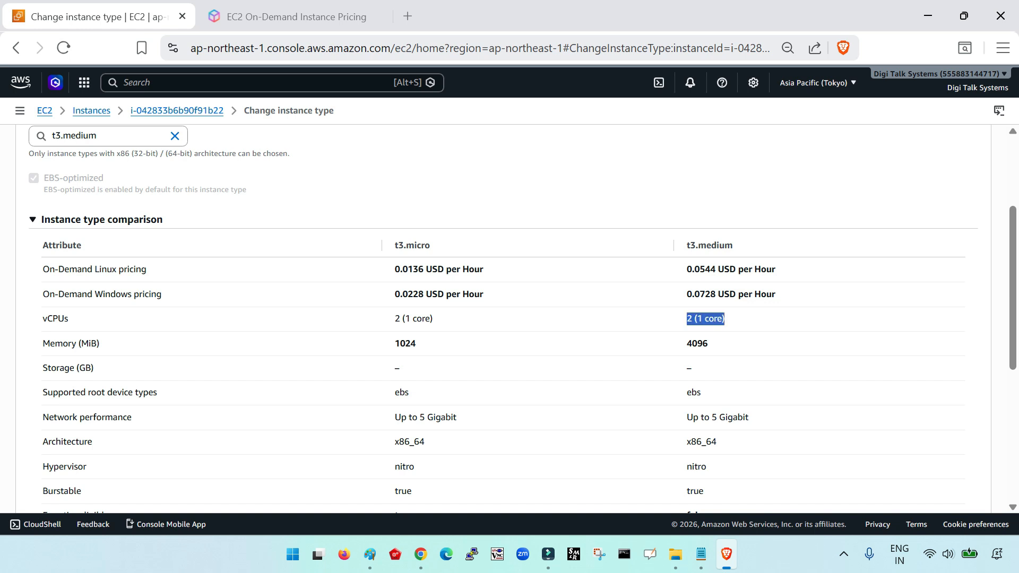
# - Compare the vCPUs and memory of t3.micro with those of t3.medium
pyautogui.moveTo(395, 245); pyautogui.dragTo(430, 245)
pyautogui.moveTo(687, 245); pyautogui.dragTo(732, 245)
pyautogui.moveTo(395, 318)
pyautogui.mouseDown()
pyautogui.moveTo(433, 318)
pyautogui.moveTo(403, 318)
pyautogui.mouseUp()
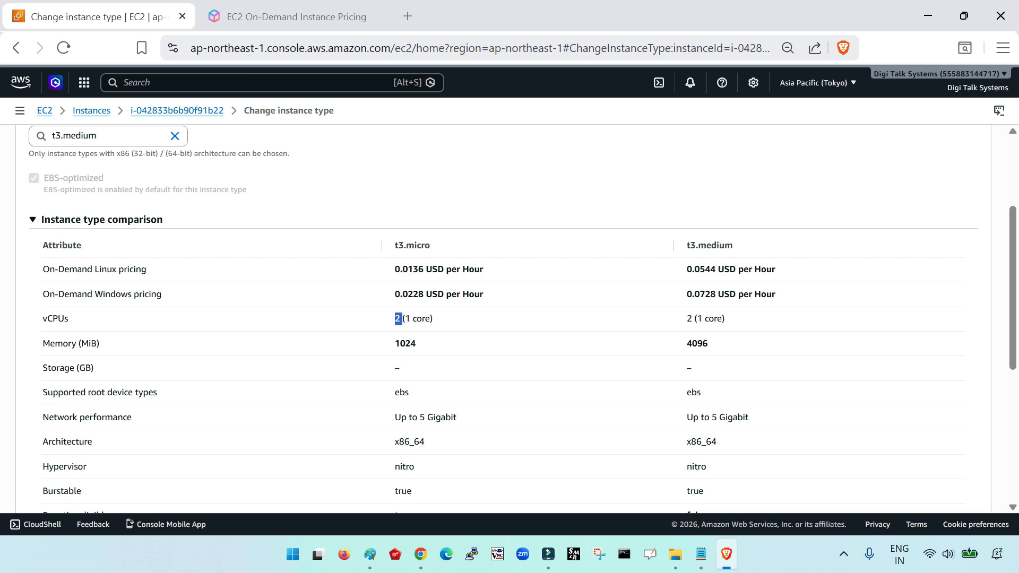
pyautogui.moveTo(686, 318); pyautogui.dragTo(725, 318)
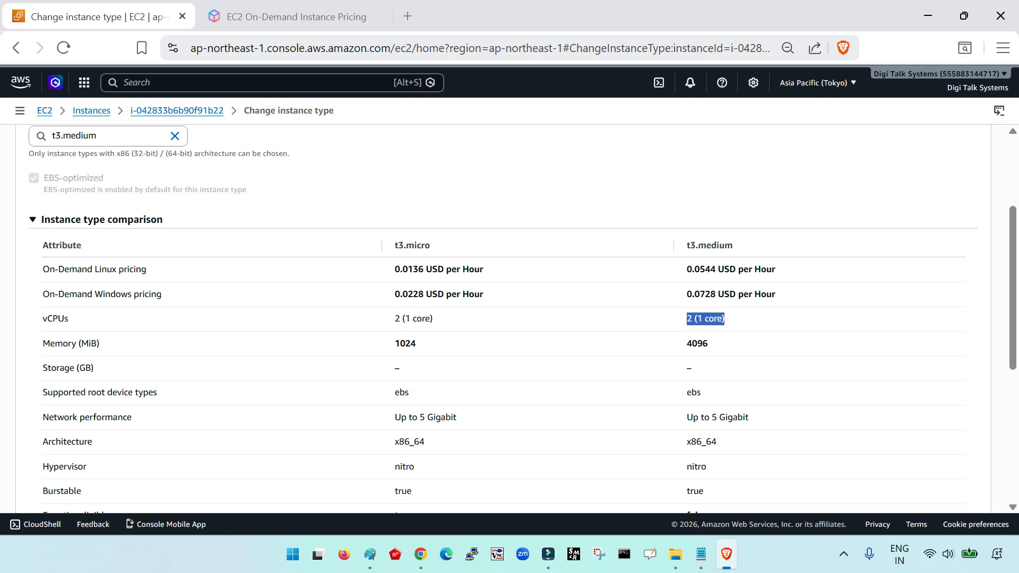
pyautogui.doubleClick(405, 344)
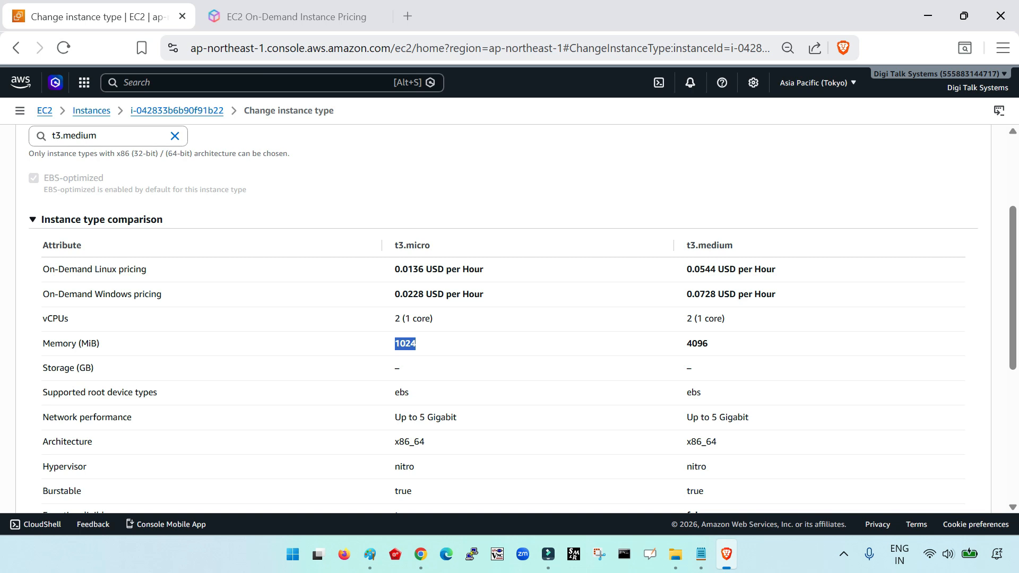
pyautogui.doubleClick(697, 344)
pyautogui.moveTo(686, 245); pyautogui.dragTo(716, 245)
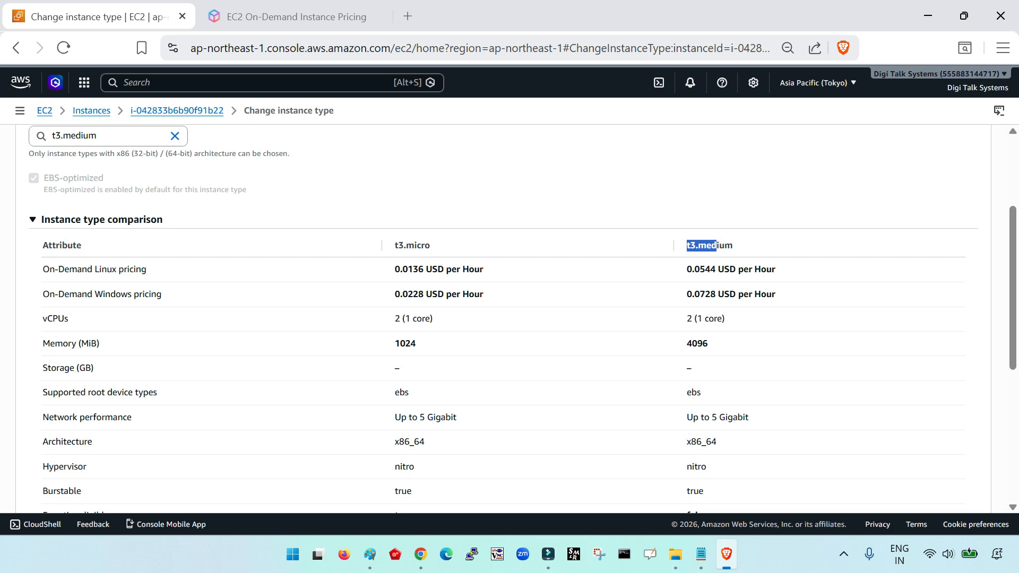
pyautogui.click(717, 246)
# - Review the remaining comparison attributes and the advanced CPU options, rechecking the vCPU and memory rows for both types
pyautogui.scroll(-6, 510, 319)
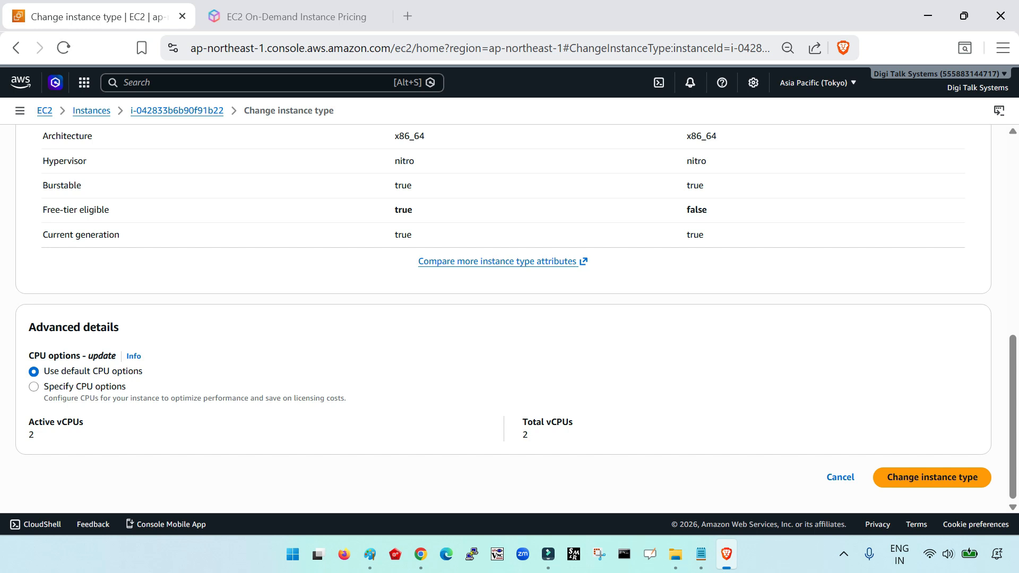
pyautogui.scroll(3, 509, 318)
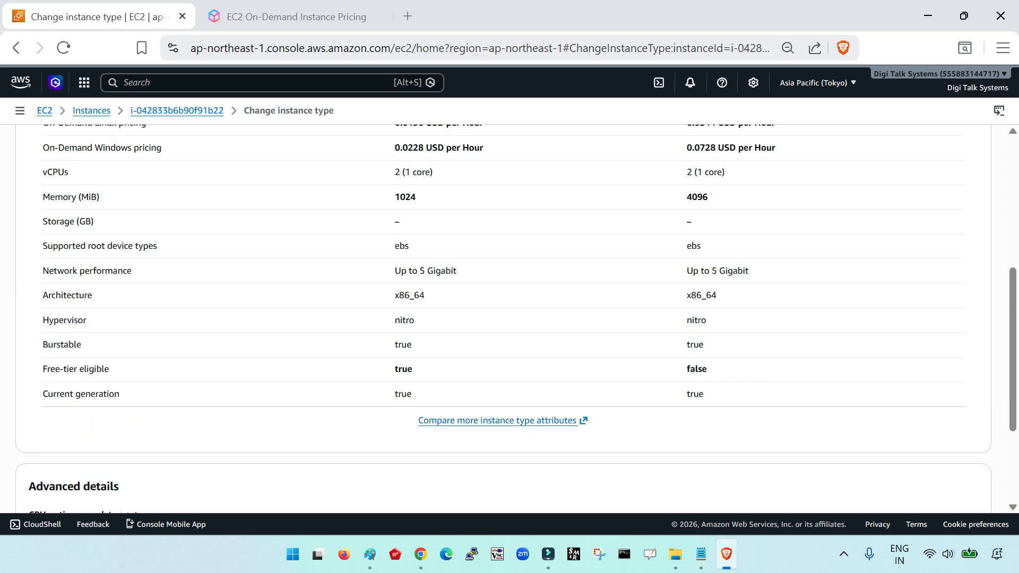
pyautogui.moveTo(400, 197); pyautogui.dragTo(416, 197)
pyautogui.scroll(3, 415, 196)
pyautogui.moveTo(395, 332); pyautogui.dragTo(433, 331)
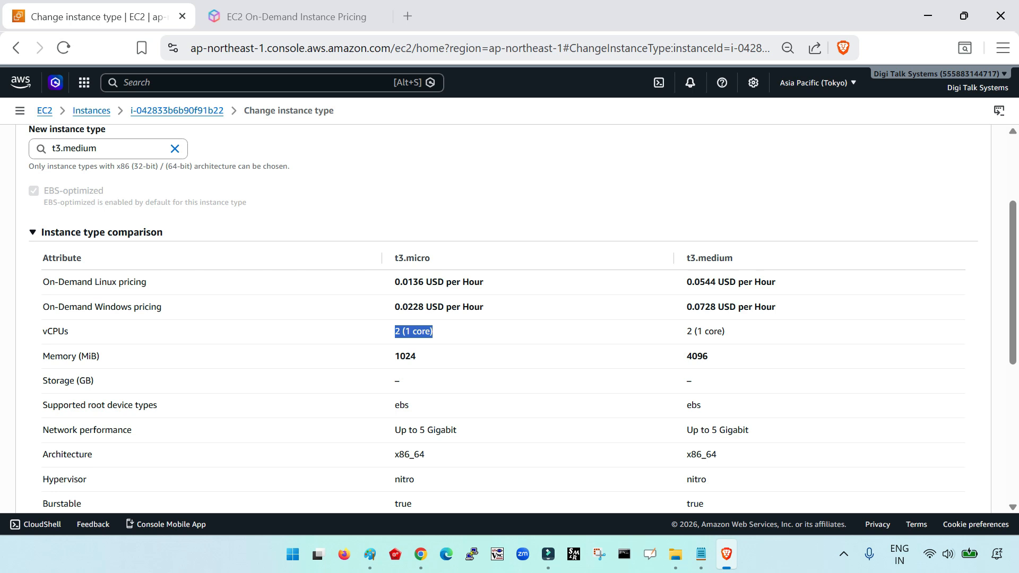
pyautogui.moveTo(687, 331); pyautogui.dragTo(724, 331)
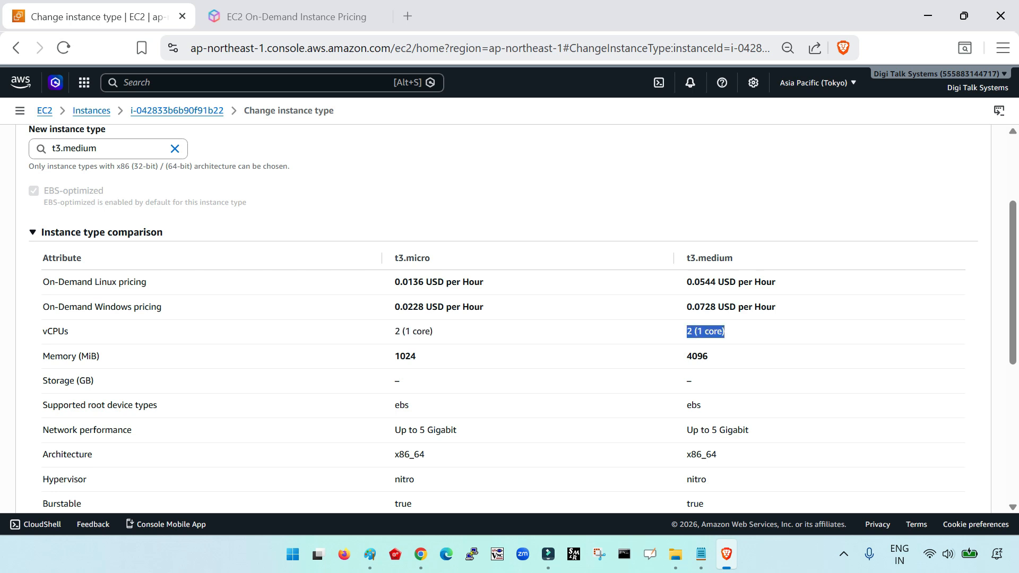
pyautogui.scroll(-3, 510, 318)
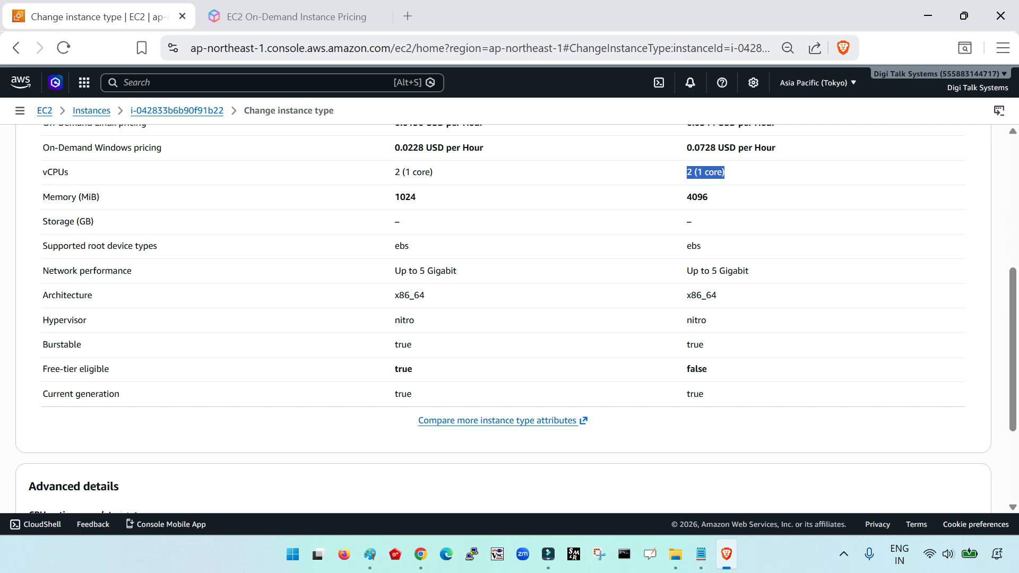
pyautogui.moveTo(394, 197); pyautogui.dragTo(415, 197)
pyautogui.moveTo(687, 197); pyautogui.dragTo(709, 197)
pyautogui.scroll(-3, 709, 197)
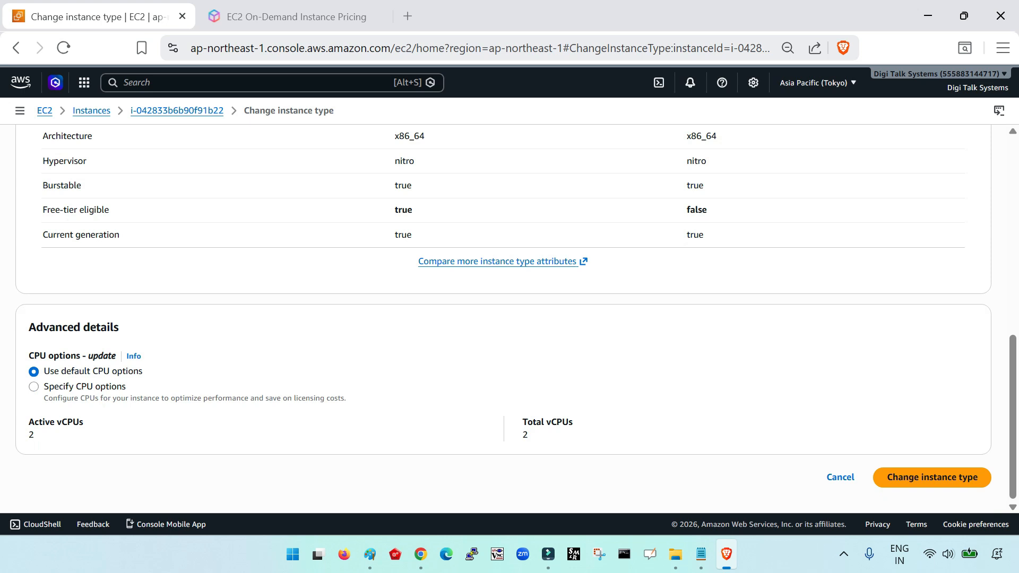
# - Choose Specify CPU options and check its threads per core, cores and active vCPUs against the comparison table
pyautogui.click(34, 387)
pyautogui.scroll(-1, 34, 387)
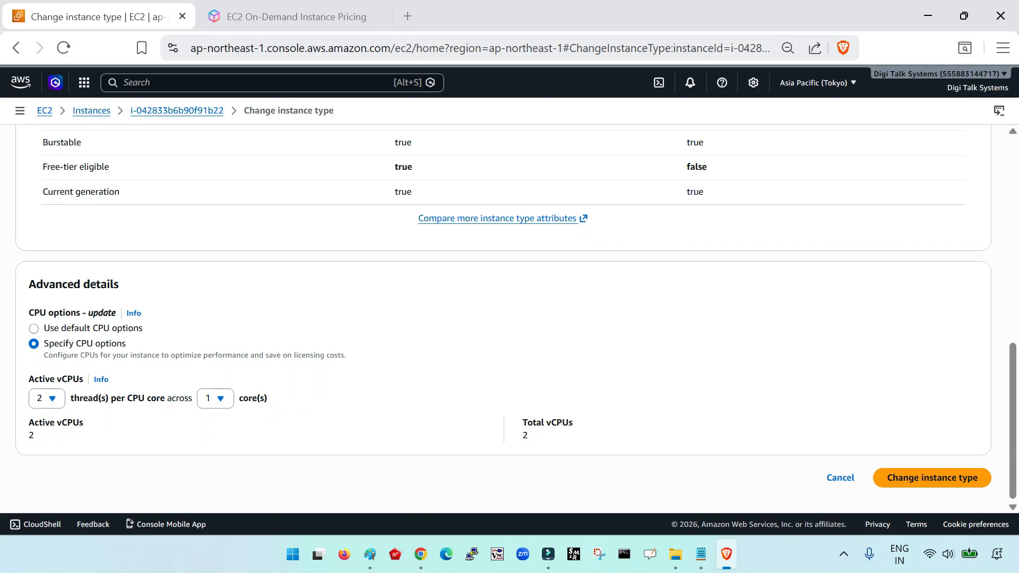
pyautogui.scroll(6, 503, 318)
pyautogui.moveTo(394, 288); pyautogui.dragTo(432, 288)
pyautogui.scroll(-6, 503, 319)
pyautogui.moveTo(73, 398); pyautogui.dragTo(161, 398)
pyautogui.click(165, 398)
pyautogui.moveTo(68, 398); pyautogui.dragTo(195, 398)
pyautogui.click(196, 398)
pyautogui.moveTo(35, 423); pyautogui.dragTo(84, 423)
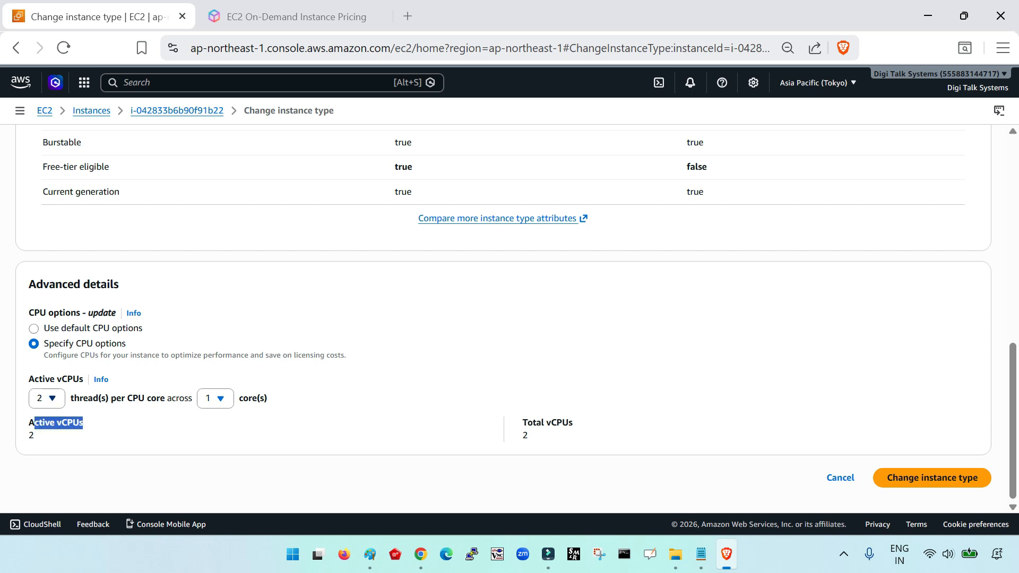
# - Try 1 thread per CPU core and check the active vCPUs
pyautogui.click(52, 398)
pyautogui.click(40, 421)
pyautogui.click(40, 435)
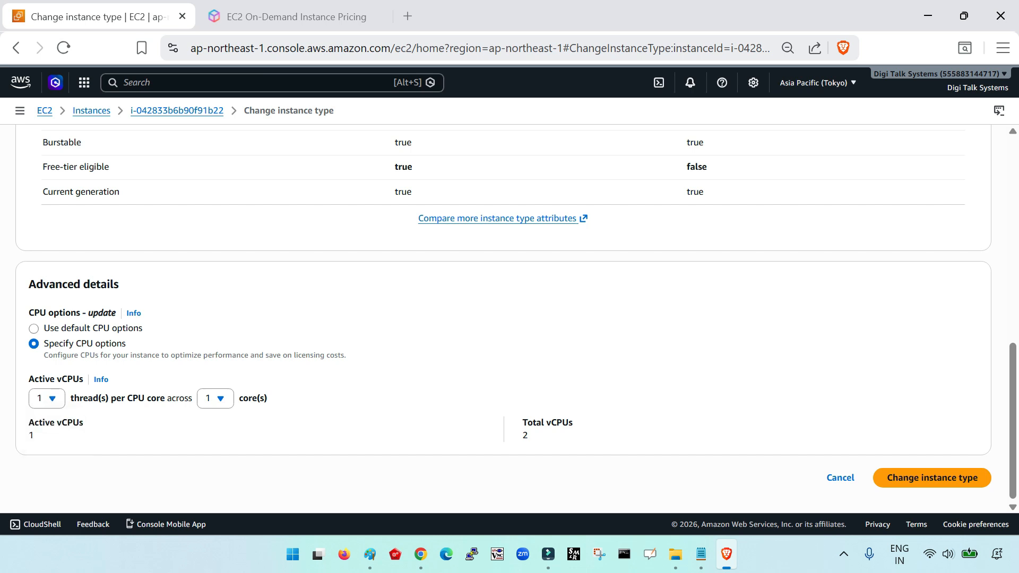
pyautogui.moveTo(29, 423); pyautogui.dragTo(83, 423)
pyautogui.click(84, 422)
pyautogui.click(83, 422)
pyautogui.click(83, 423)
# - Set the threads per CPU core back to 2 and apply the instance type change
pyautogui.click(47, 399)
pyautogui.click(41, 439)
pyautogui.scroll(9, 509, 318)
pyautogui.scroll(-9, 510, 318)
pyautogui.click(925, 477)
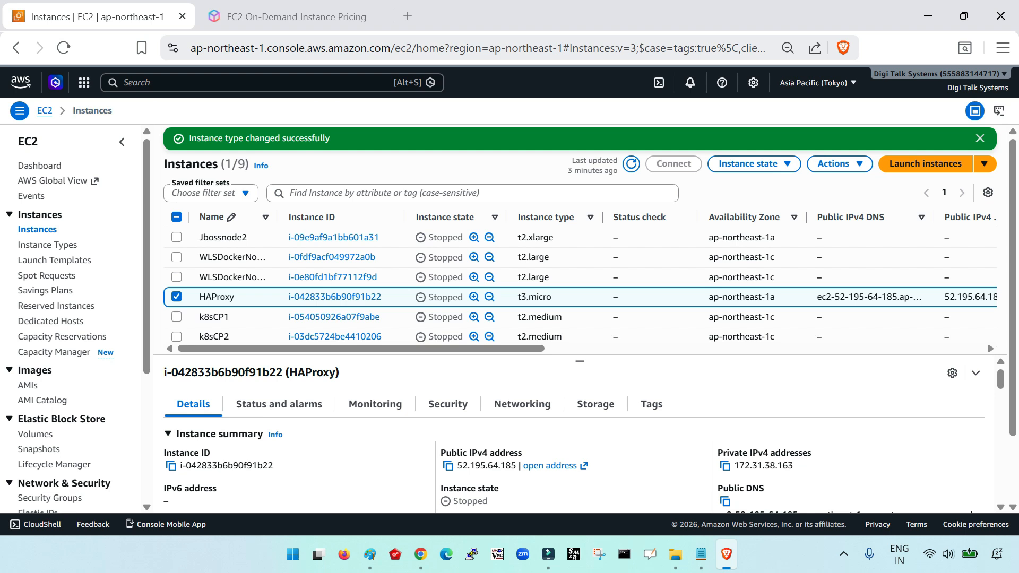
# - Refresh the instance list and check the instance type shown for HAProxy
pyautogui.click(631, 163)
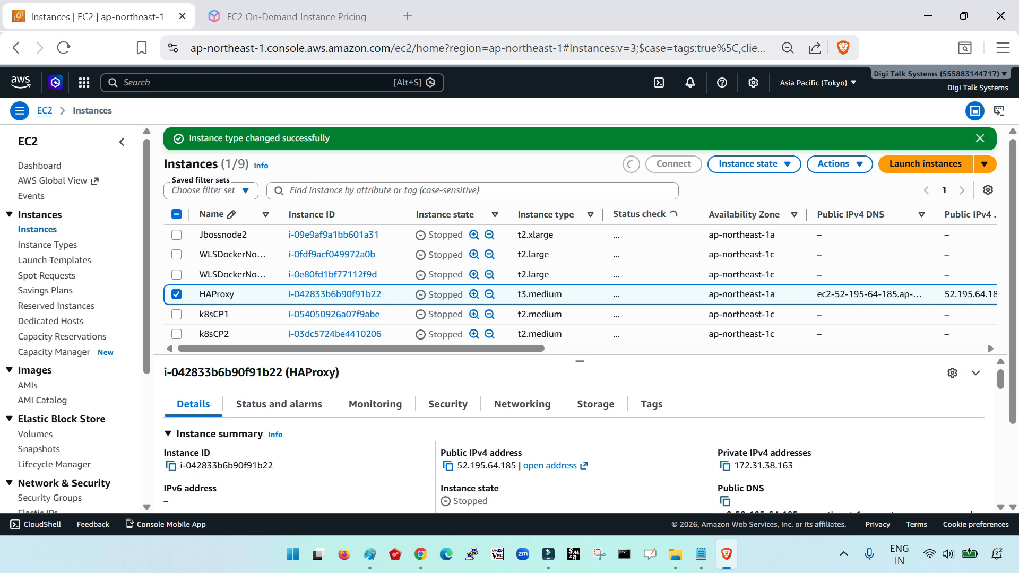
pyautogui.moveTo(517, 297); pyautogui.dragTo(561, 297)
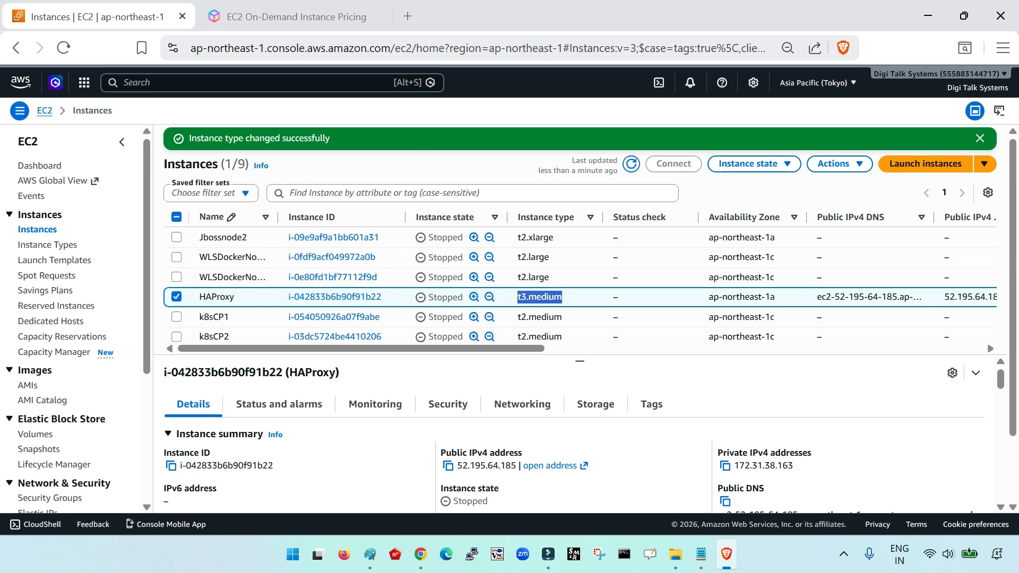
pyautogui.click(562, 297)
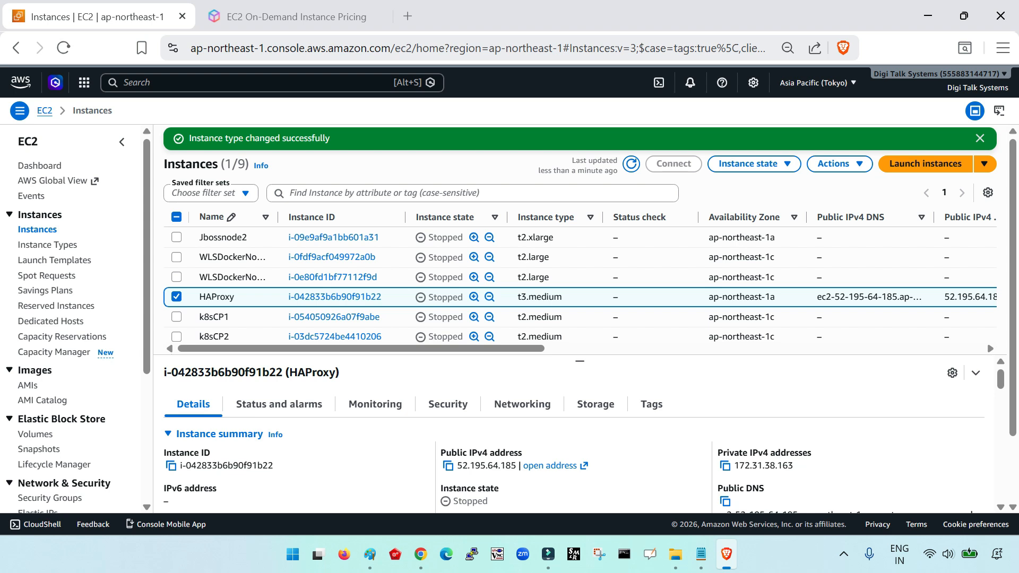
# - Dismiss the instance type change notification and deselect the HAProxy instance
pyautogui.click(980, 139)
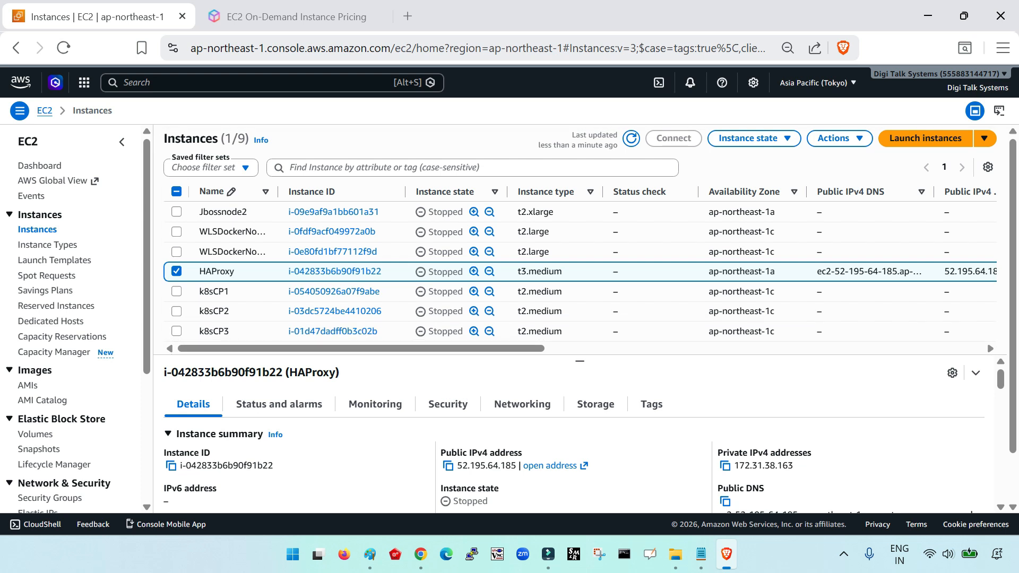
pyautogui.click(177, 271)
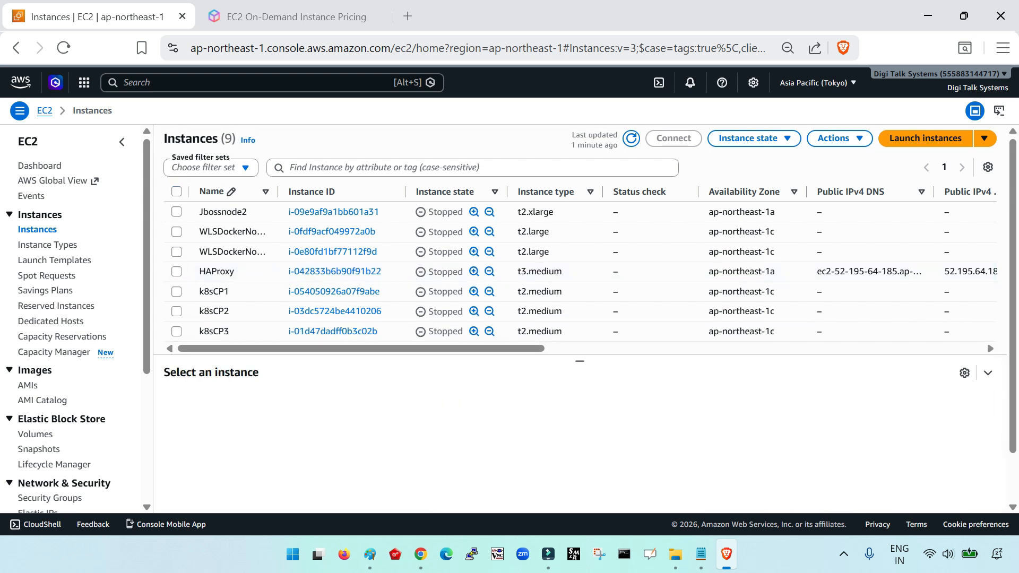
# - Look over the t3.micro entry among the EC2 instance types, including its on-demand pricing columns, and return to the instance list
pyautogui.click(47, 245)
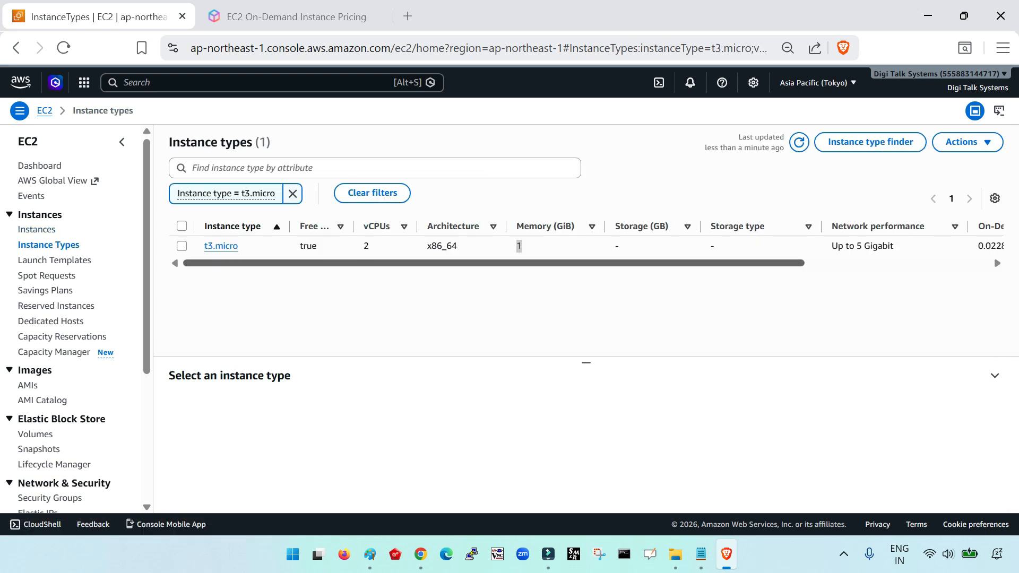
pyautogui.moveTo(531, 263); pyautogui.dragTo(715, 263)
pyautogui.click(36, 229)
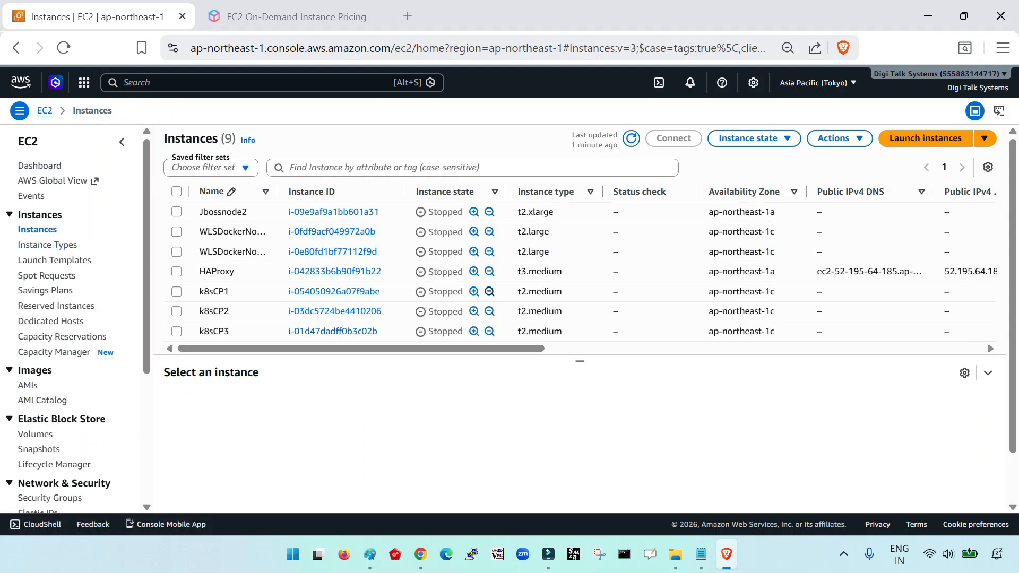